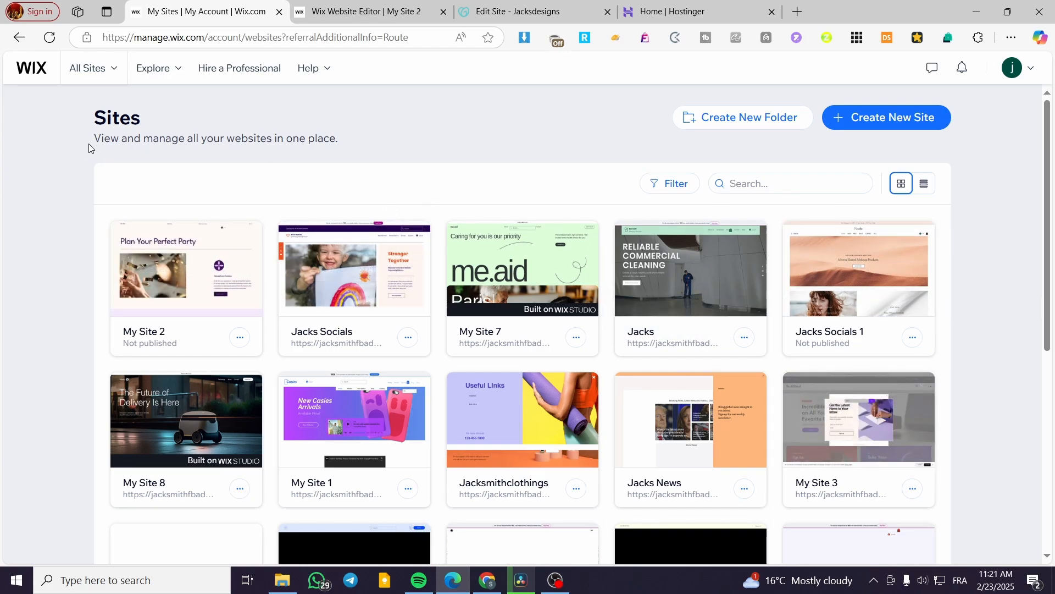
# Step: Open the My Site 2 dashboard and look over its Home and Setup pages
pyautogui.doubleClick(99, 117)
pyautogui.click(314, 216)
pyautogui.click(174, 277)
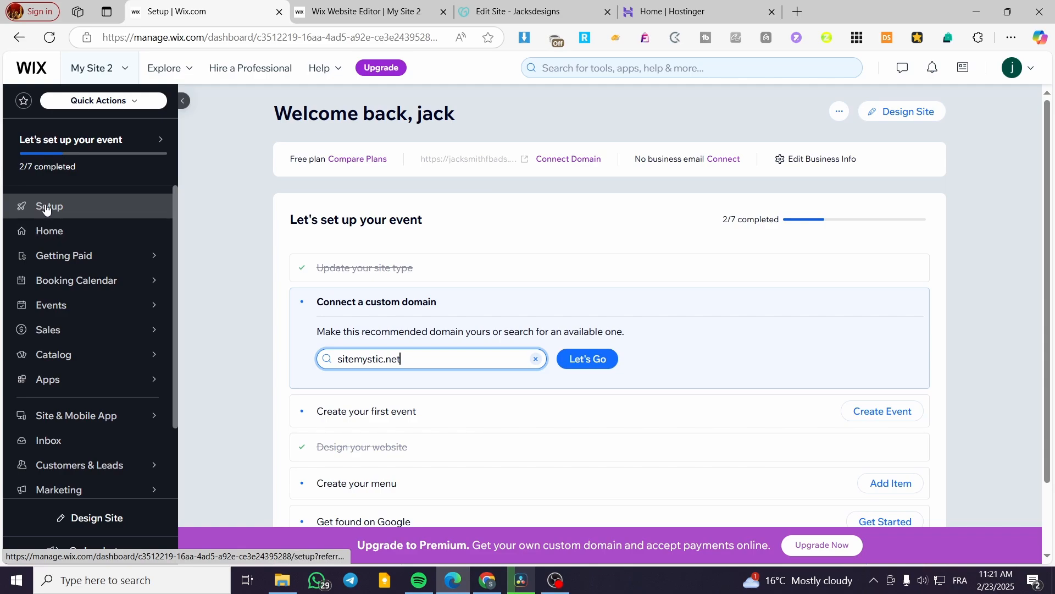
pyautogui.click(61, 233)
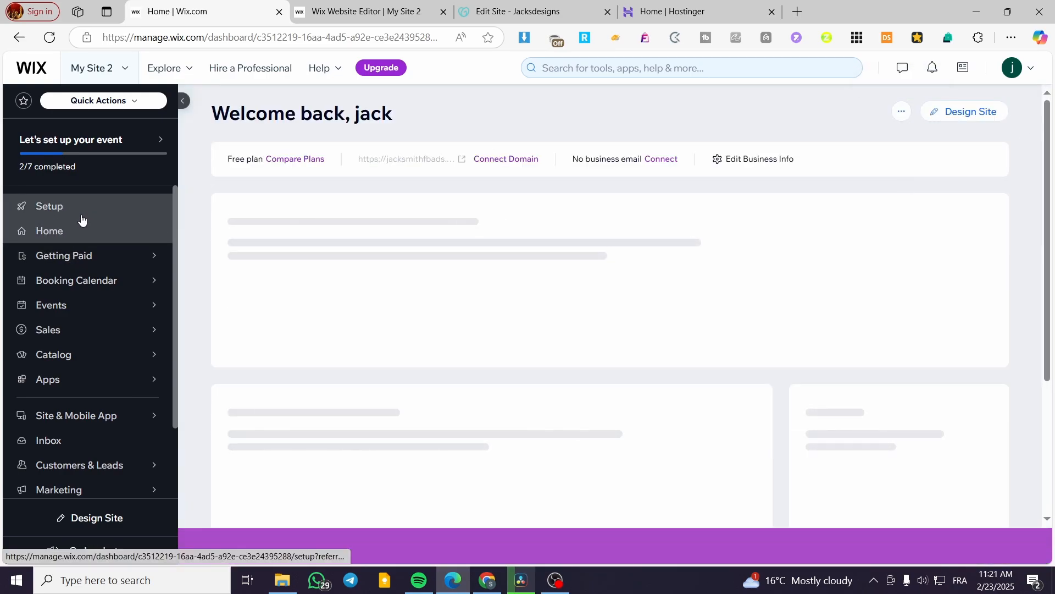
pyautogui.click(85, 214)
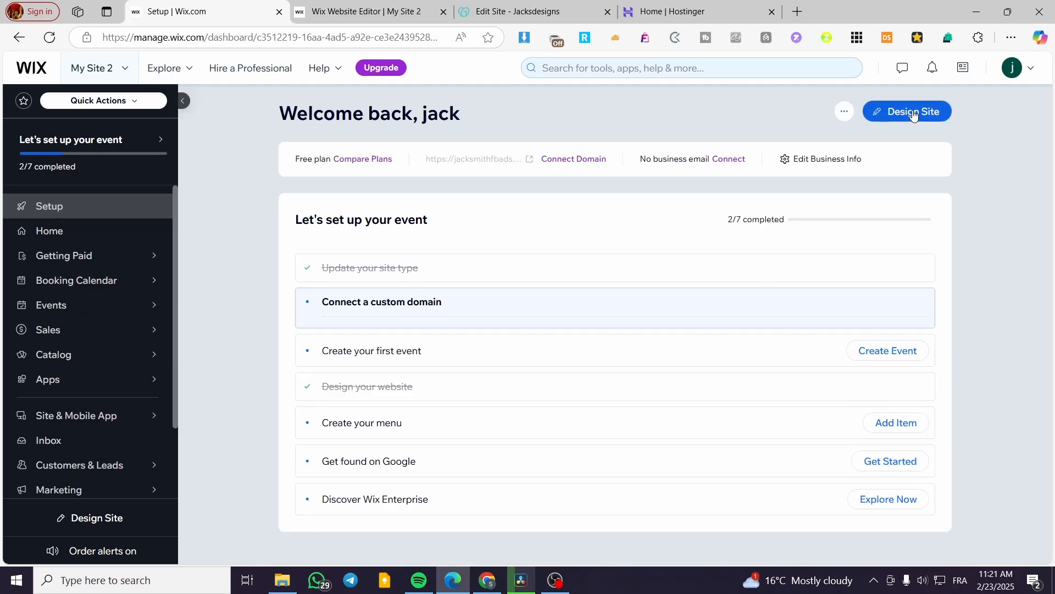
# Step: Switch to the My Site 2 website editor and shift the "Plan Your Perfect Party" heading slightly to the right
pyautogui.click(318, 12)
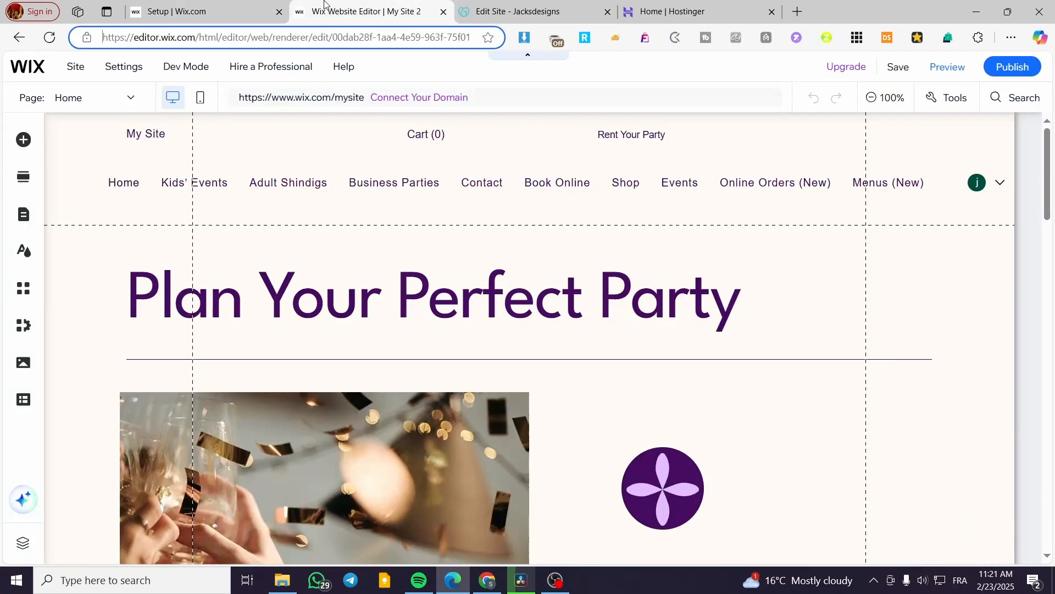
pyautogui.scroll(-10, 847, 327)
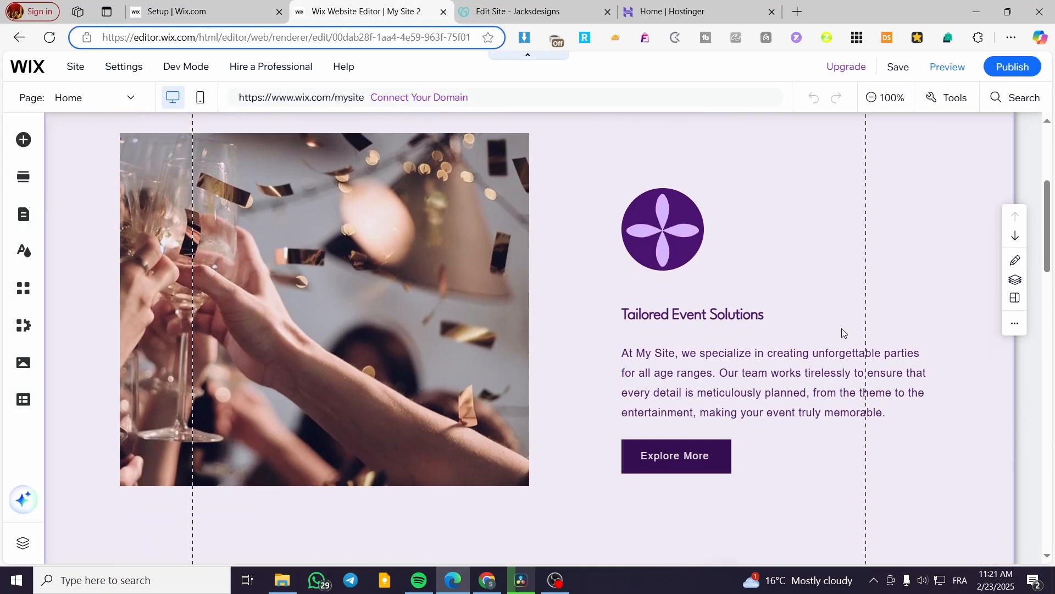
pyautogui.scroll(12, 628, 357)
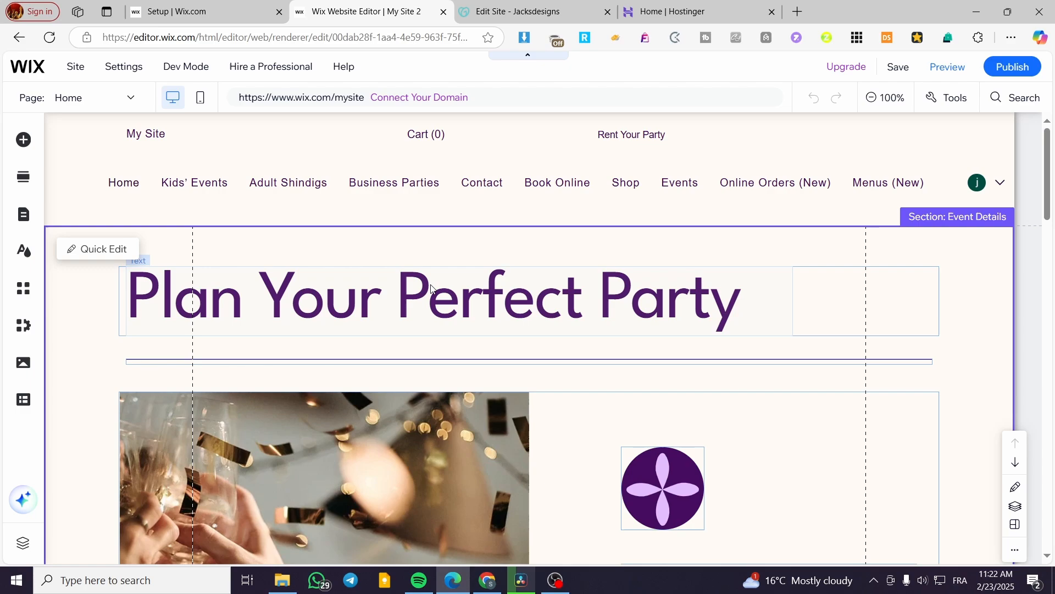
pyautogui.click(431, 289)
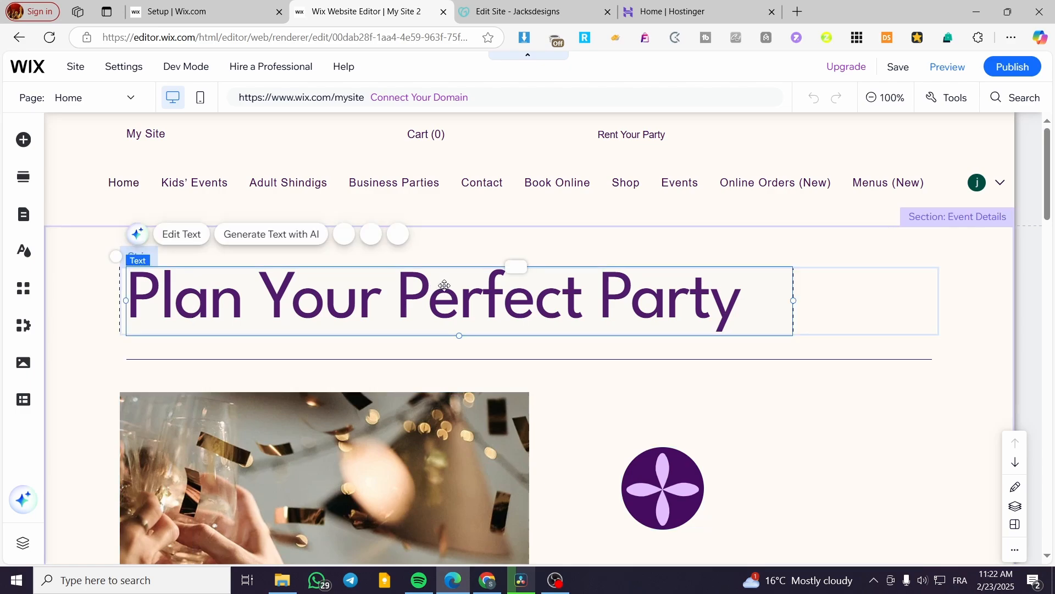
pyautogui.moveTo(440, 284); pyautogui.dragTo(467, 292)
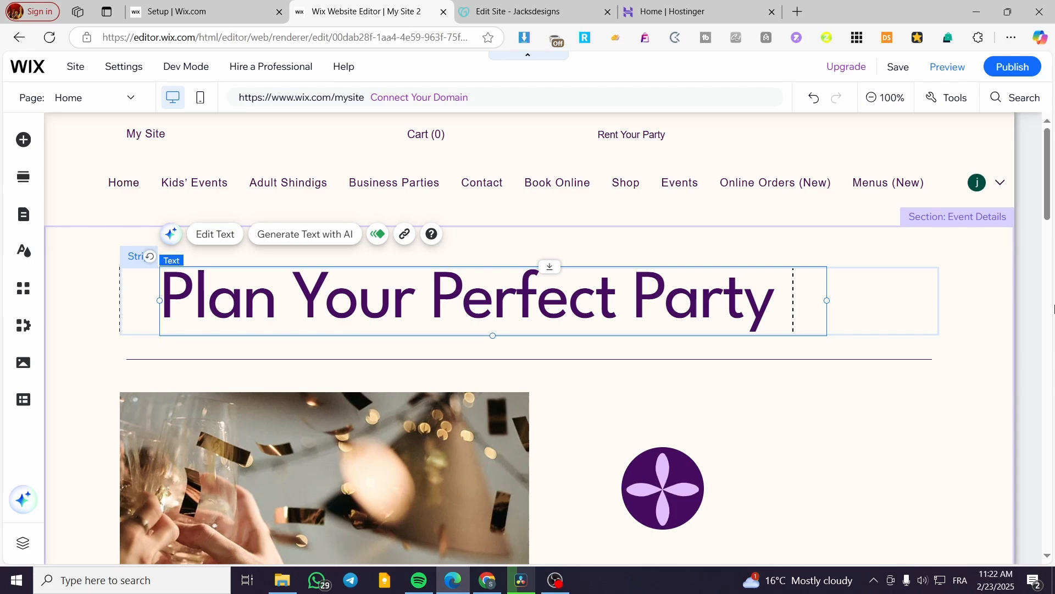
# Step: Examine the home page sections and the Decorative, Contact & Forms and Interactive elements on offer, including the full width slideshows
pyautogui.scroll(-10, 654, 250)
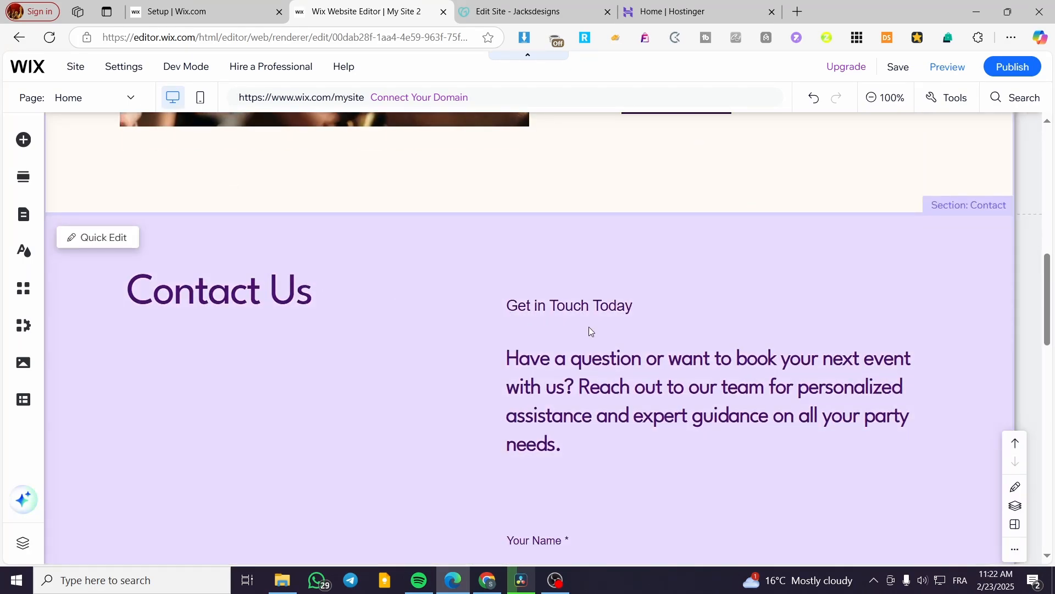
pyautogui.scroll(5, 589, 329)
pyautogui.scroll(-3, 589, 329)
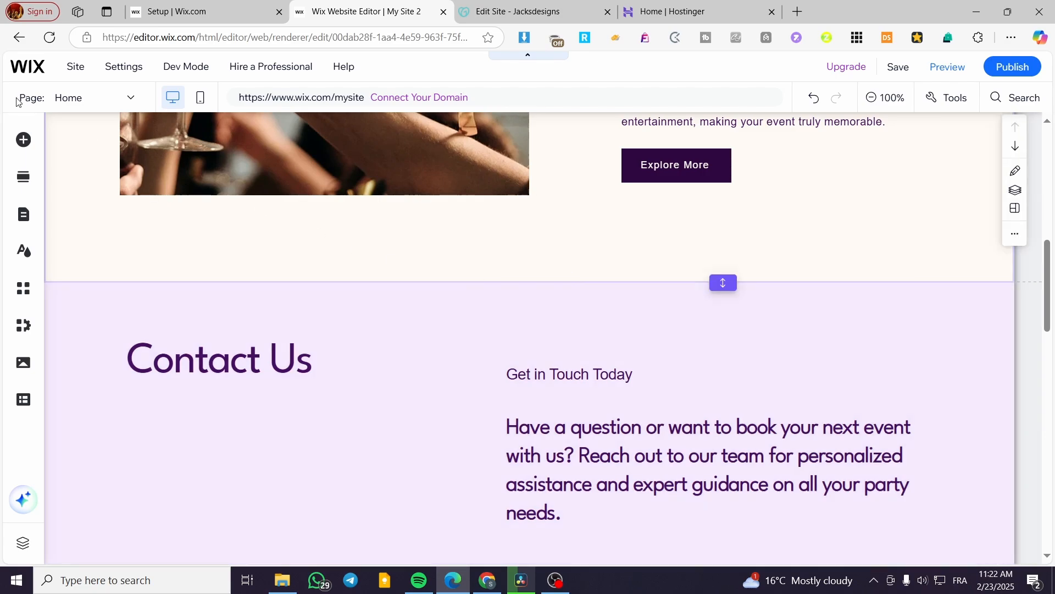
pyautogui.click(25, 141)
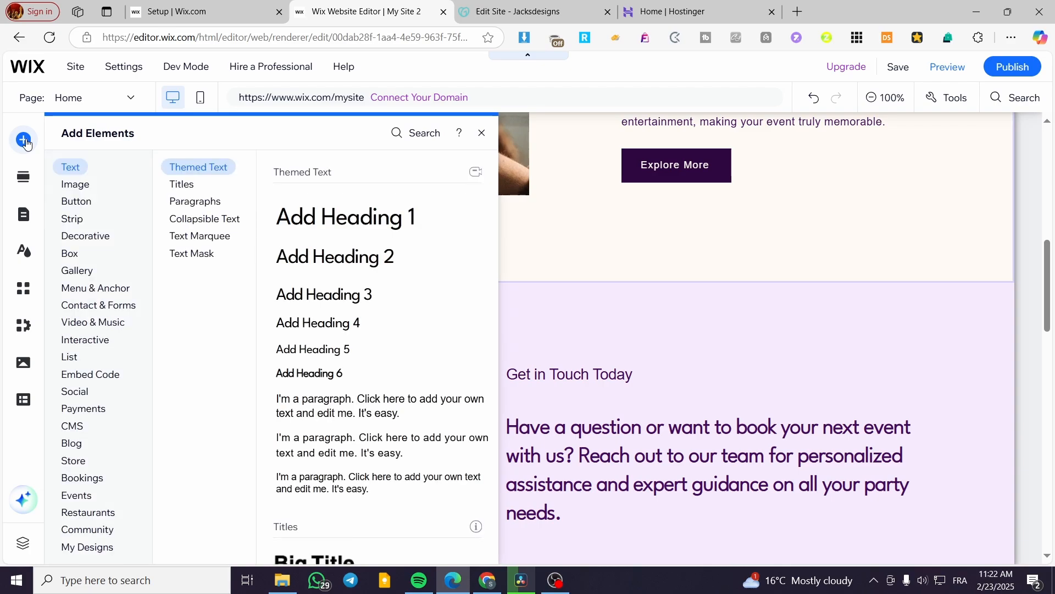
pyautogui.click(86, 236)
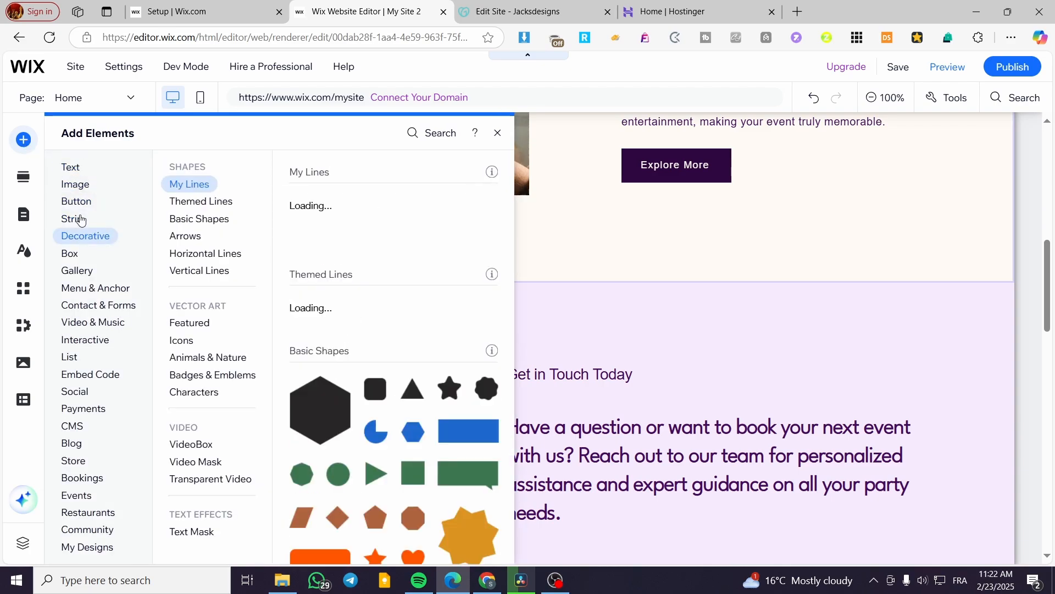
pyautogui.click(98, 305)
pyautogui.click(98, 341)
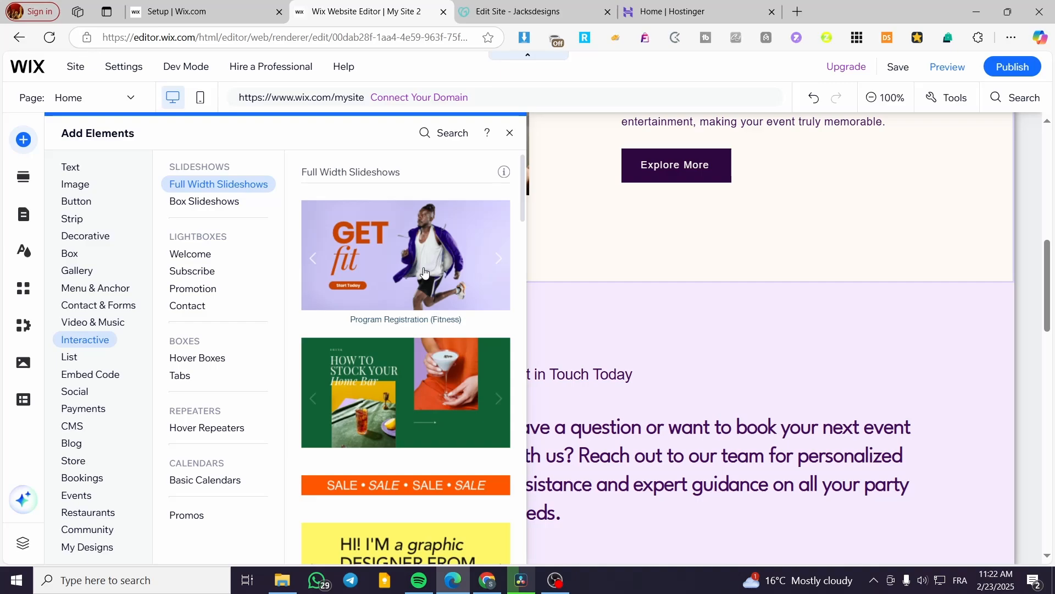
pyautogui.scroll(-3, 433, 353)
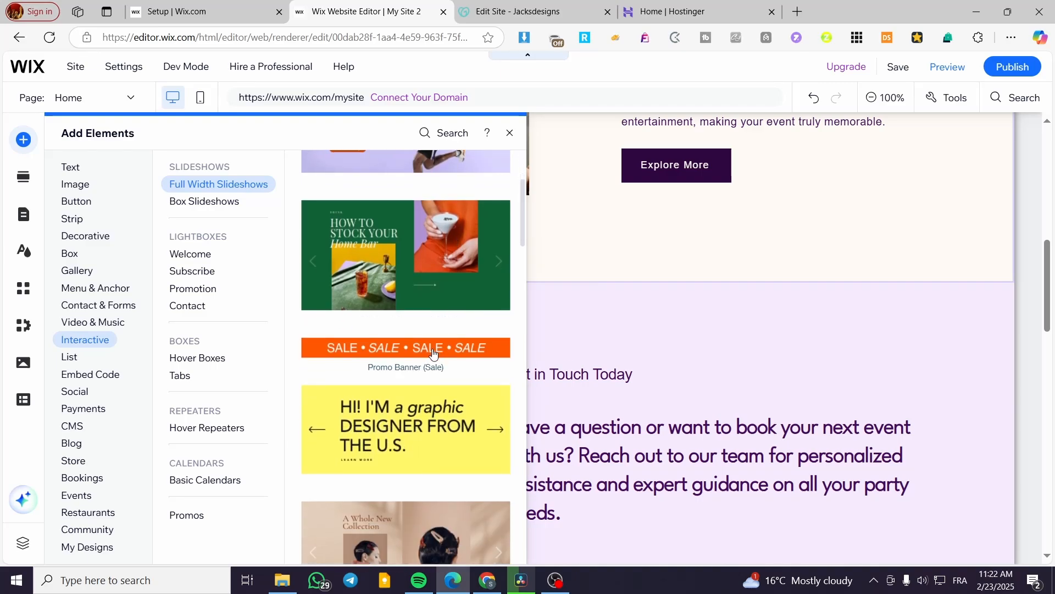
pyautogui.scroll(-7, 433, 354)
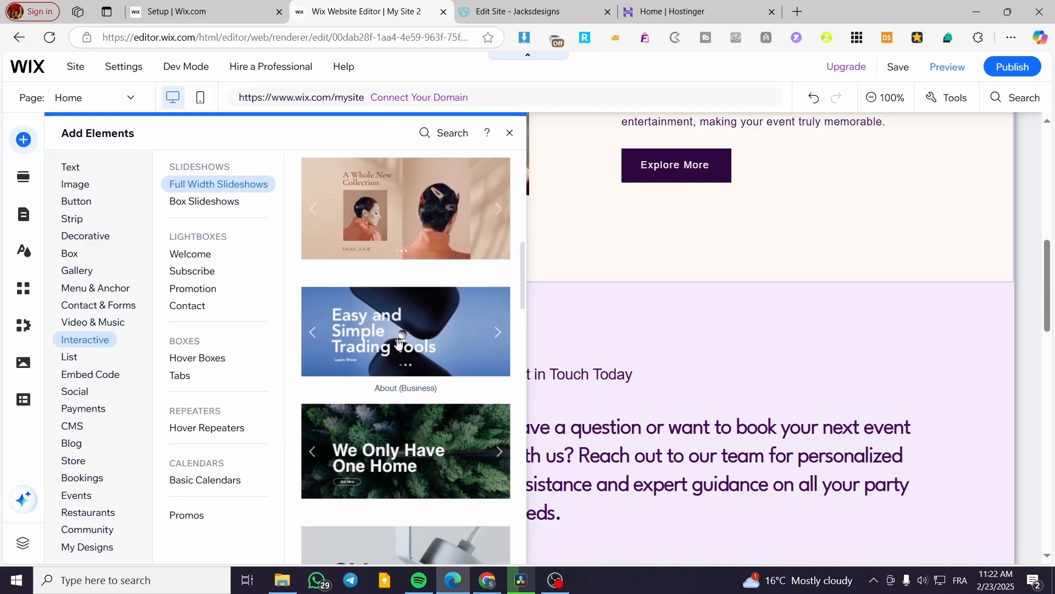
pyautogui.scroll(-1, 407, 342)
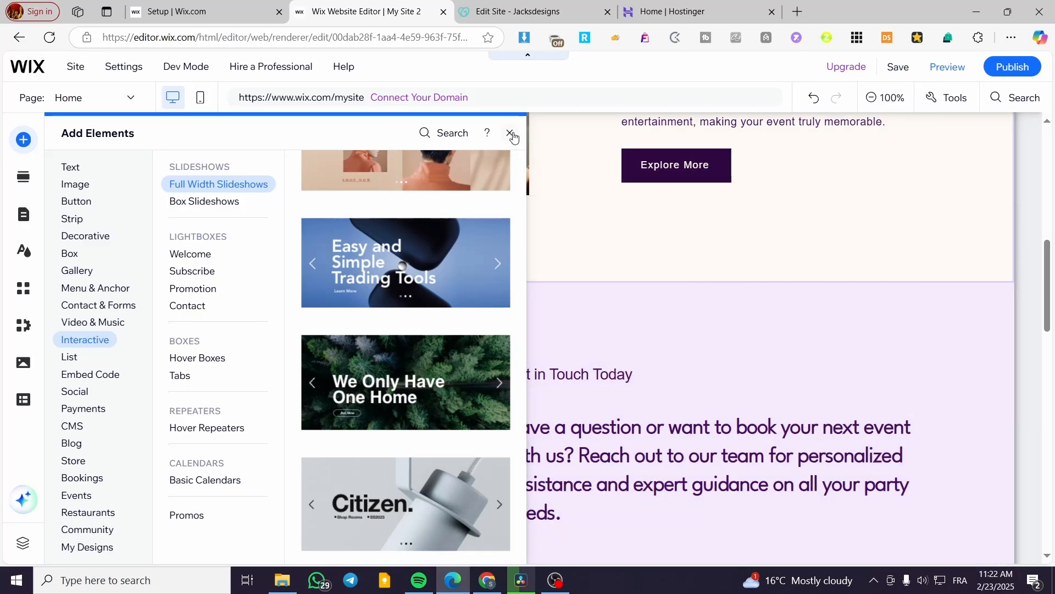
pyautogui.click(509, 133)
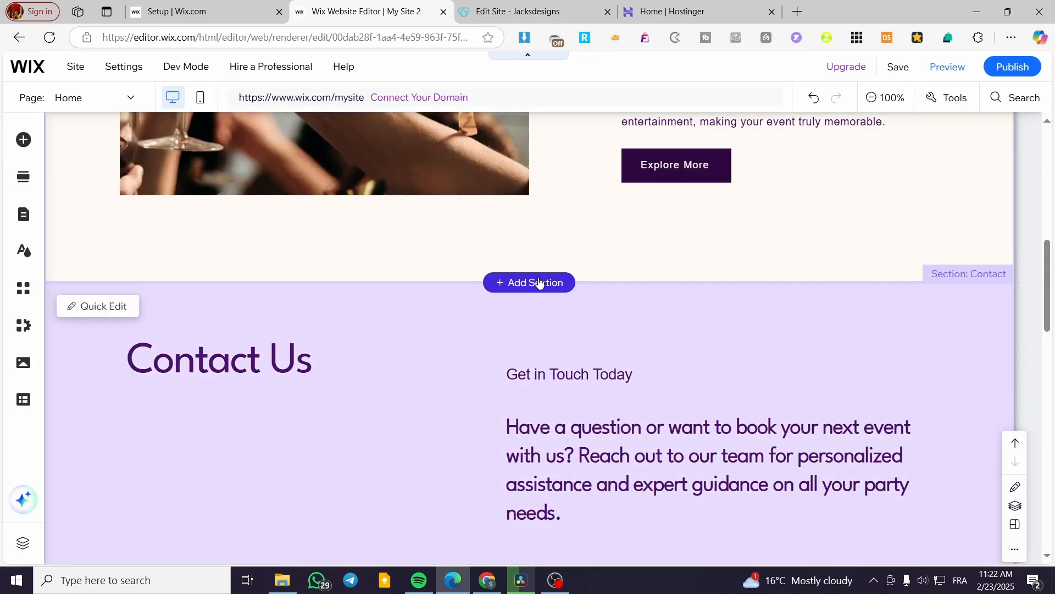
# Step: Add a blank section above the Contact section and place the About (Business) full width slideshow in it
pyautogui.click(540, 282)
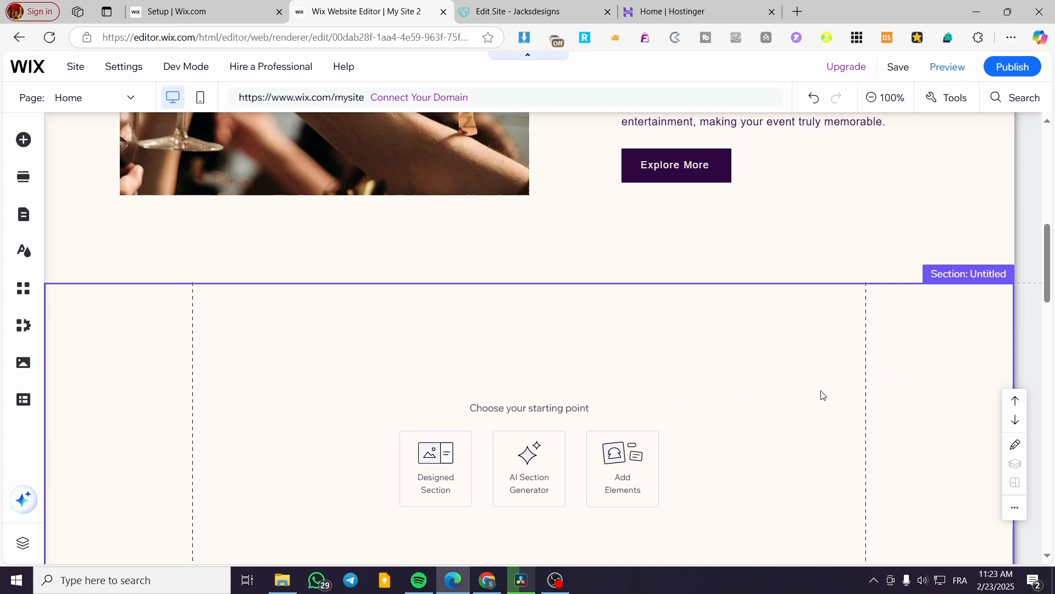
pyautogui.scroll(-3, 822, 395)
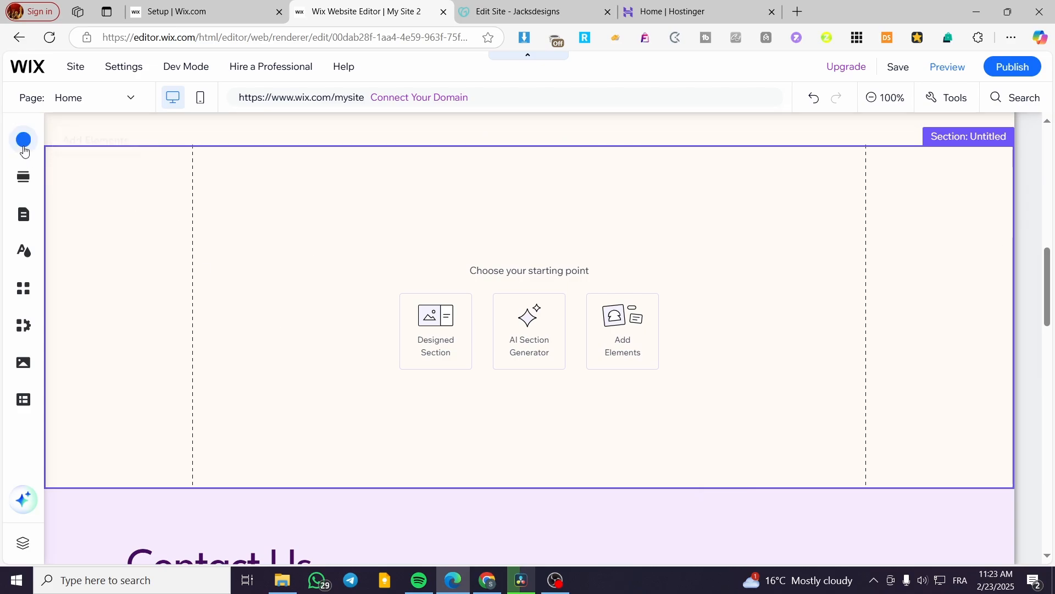
pyautogui.click(98, 306)
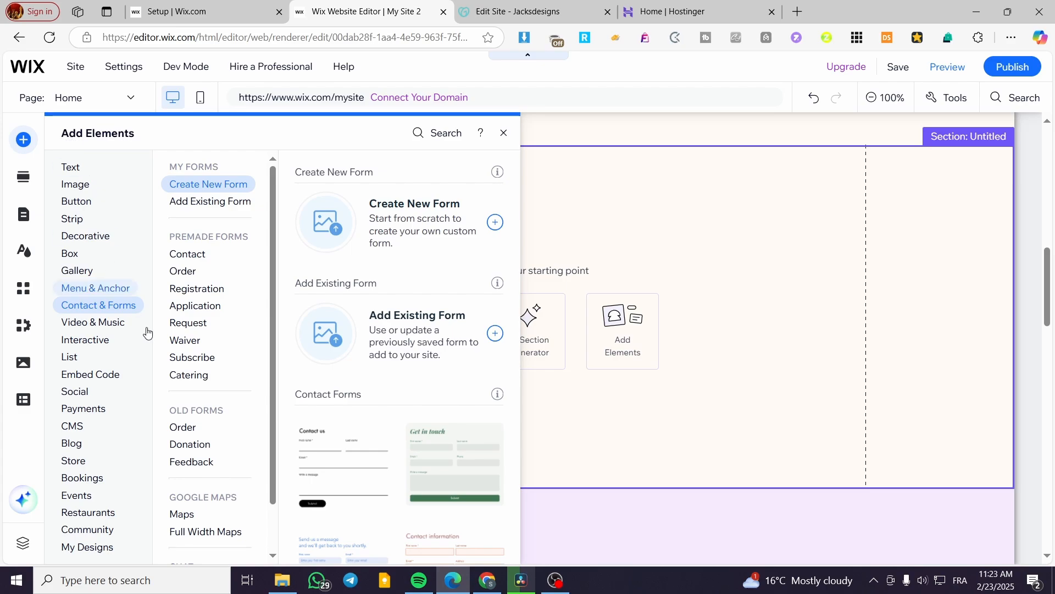
pyautogui.click(118, 322)
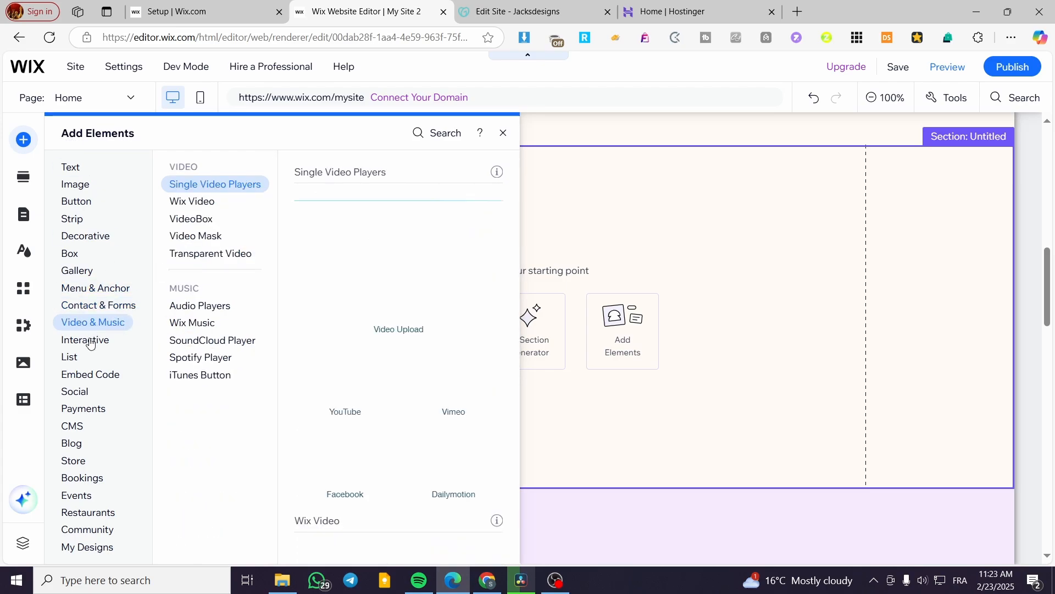
pyautogui.click(91, 341)
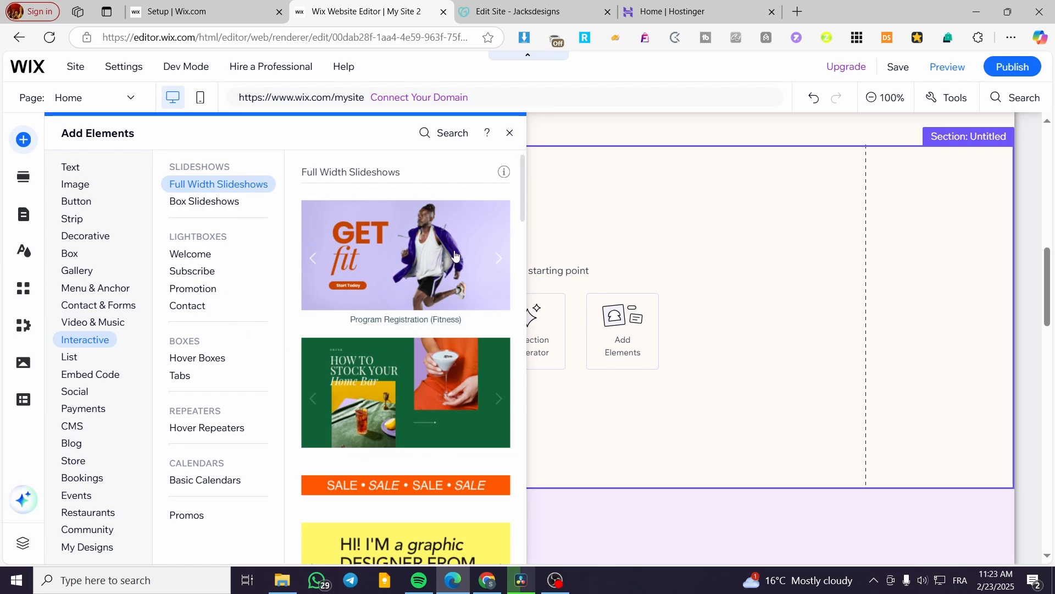
pyautogui.scroll(-3, 485, 338)
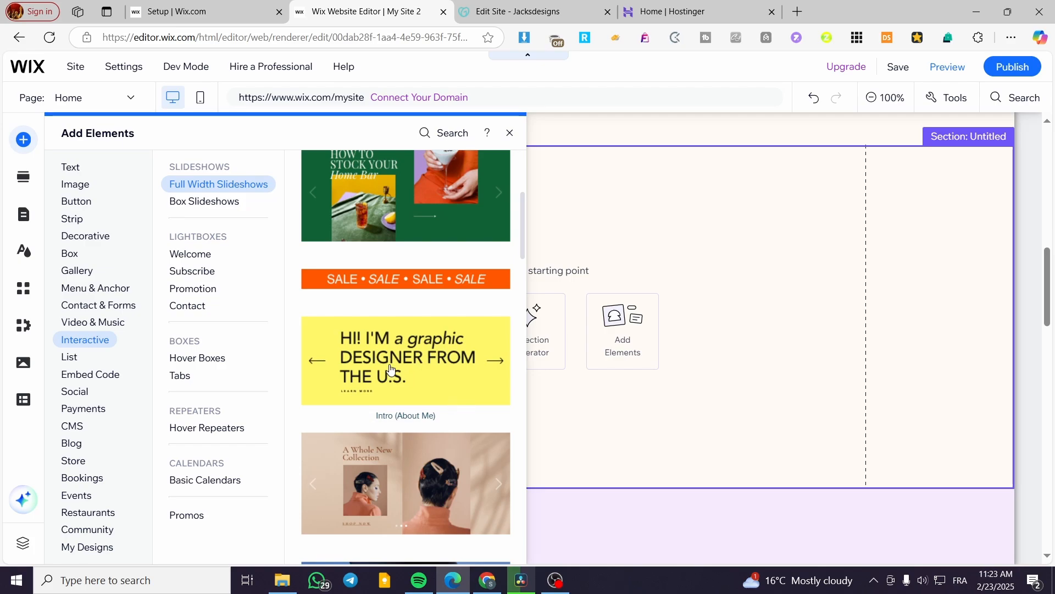
pyautogui.scroll(-3, 387, 371)
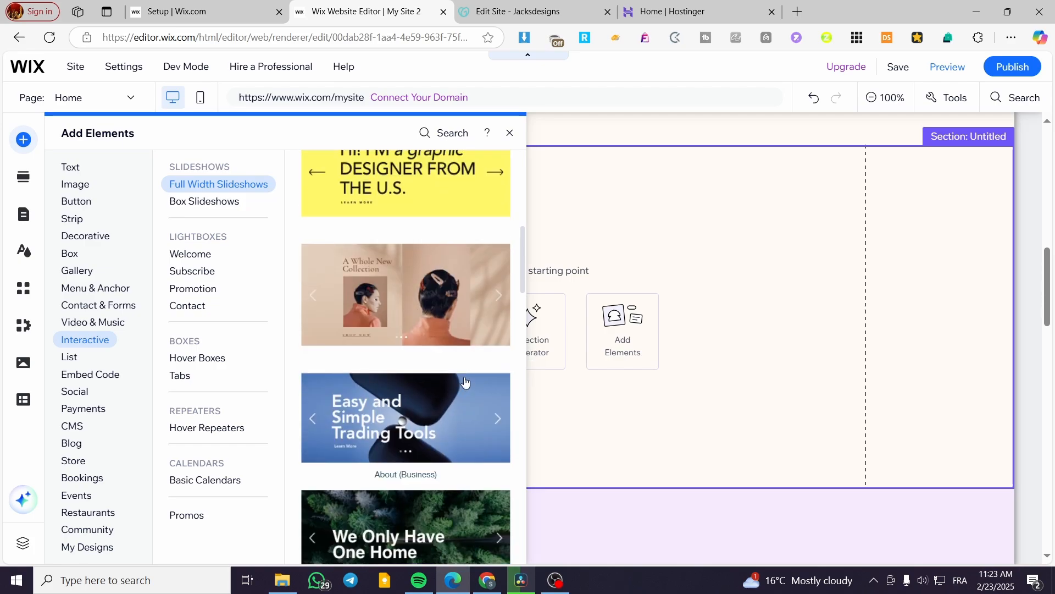
pyautogui.moveTo(400, 396); pyautogui.dragTo(573, 301)
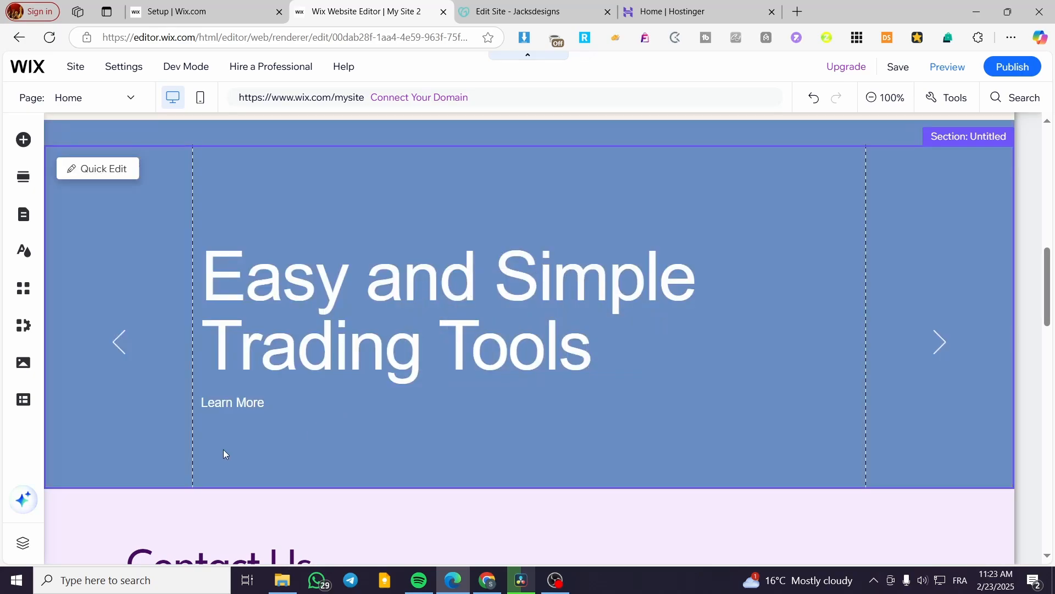
# Step: Review how the "Easy and Simple Trading Tools" slideshow sits between the event details and Contact sections
pyautogui.scroll(-3, 637, 405)
pyautogui.scroll(5, 511, 403)
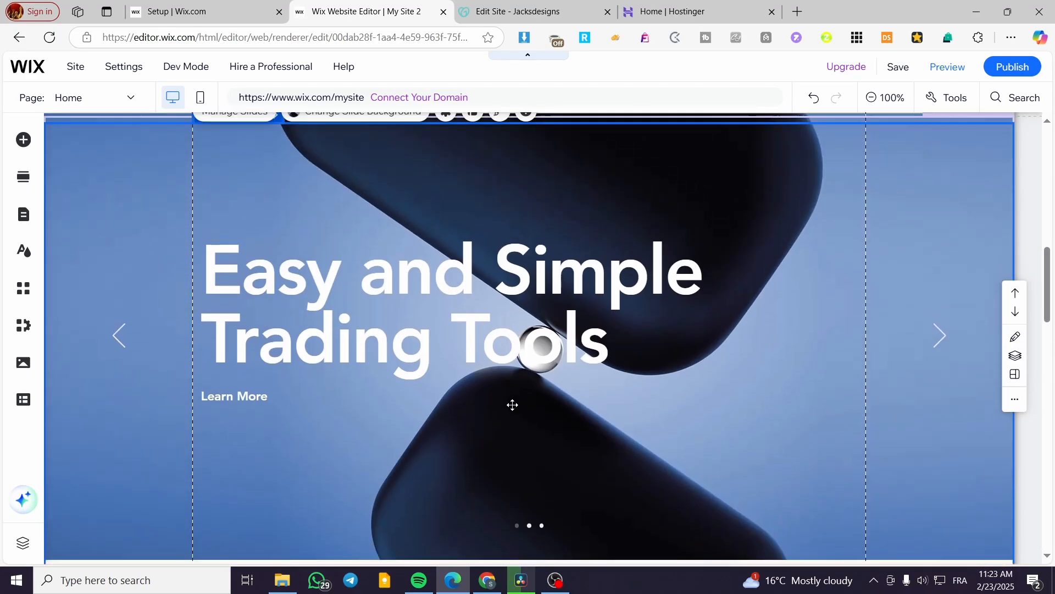
pyautogui.scroll(6, 498, 405)
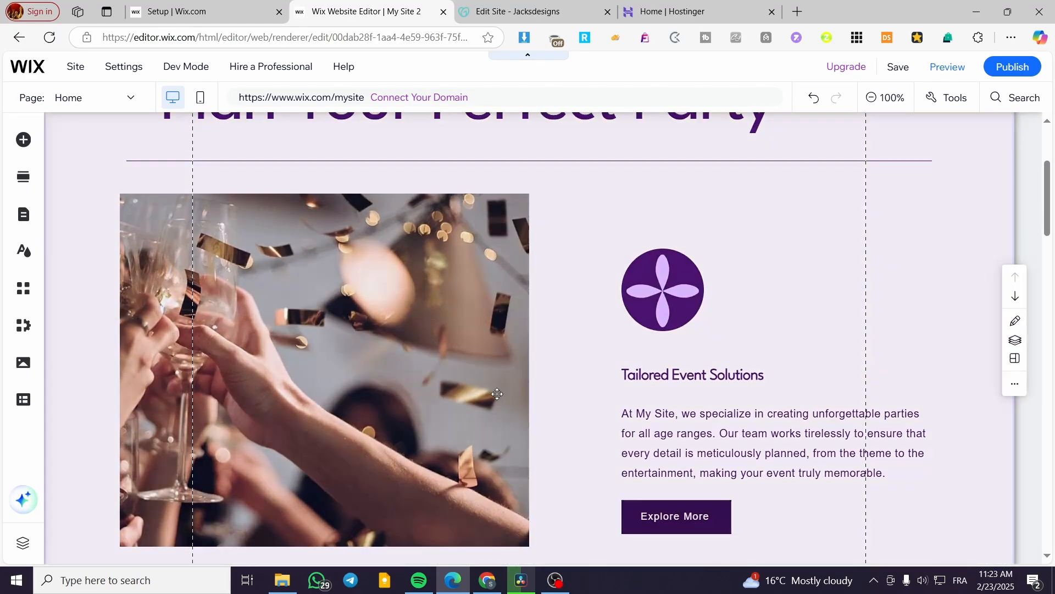
pyautogui.scroll(-10, 496, 385)
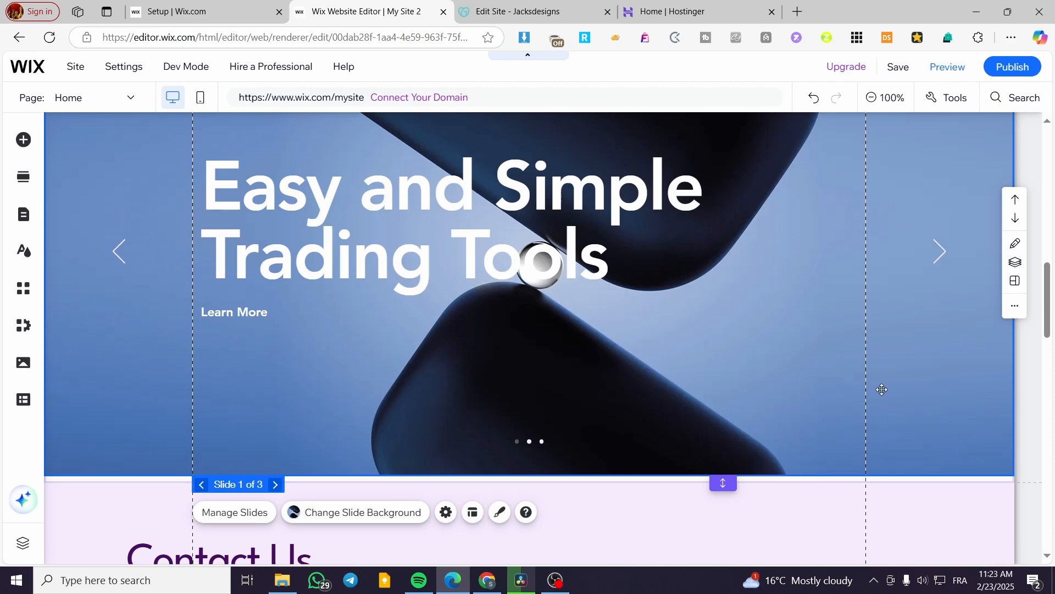
pyautogui.scroll(3, 882, 390)
pyautogui.scroll(1, 761, 355)
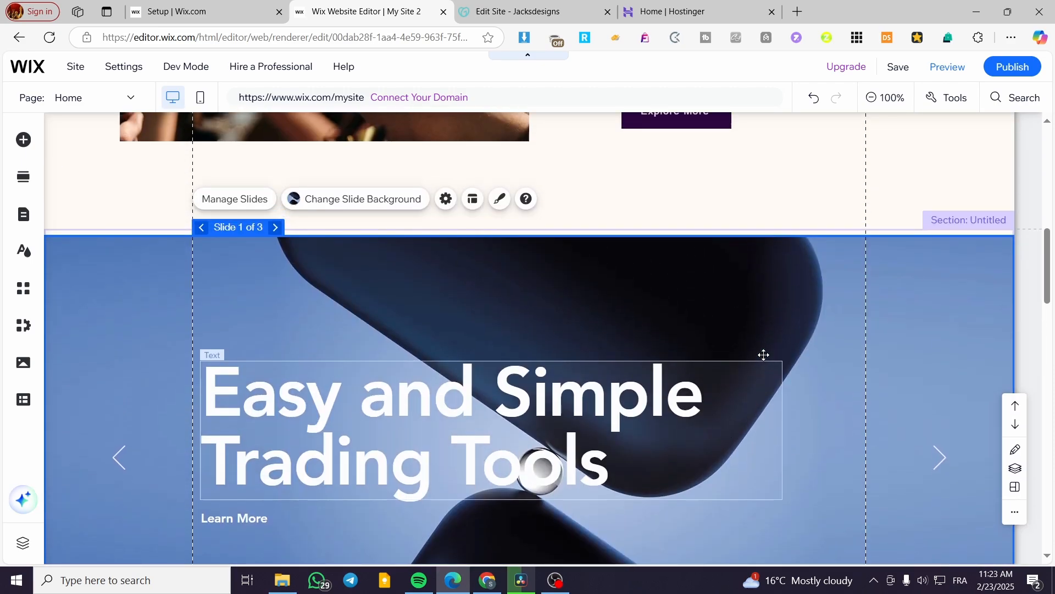
pyautogui.scroll(-3, 764, 355)
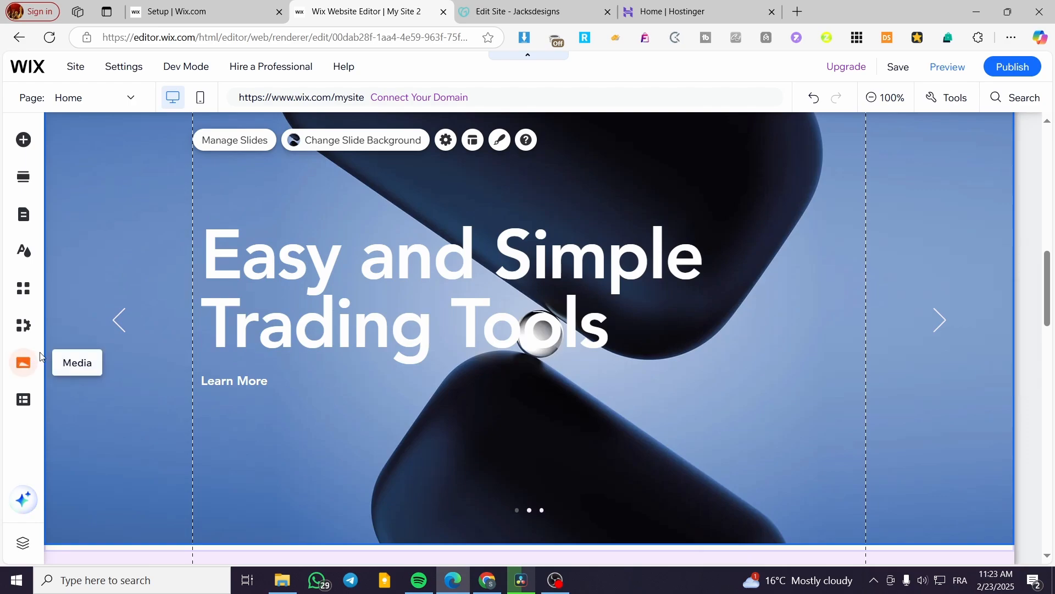
pyautogui.scroll(-6, 982, 421)
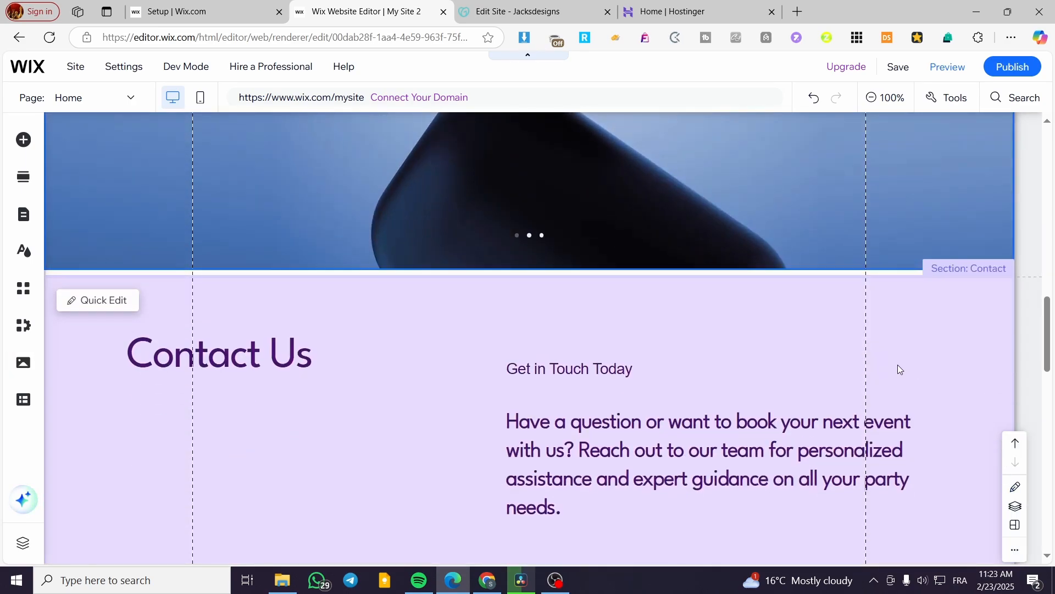
pyautogui.scroll(5, 900, 368)
pyautogui.scroll(5, 896, 382)
pyautogui.scroll(-6, 931, 386)
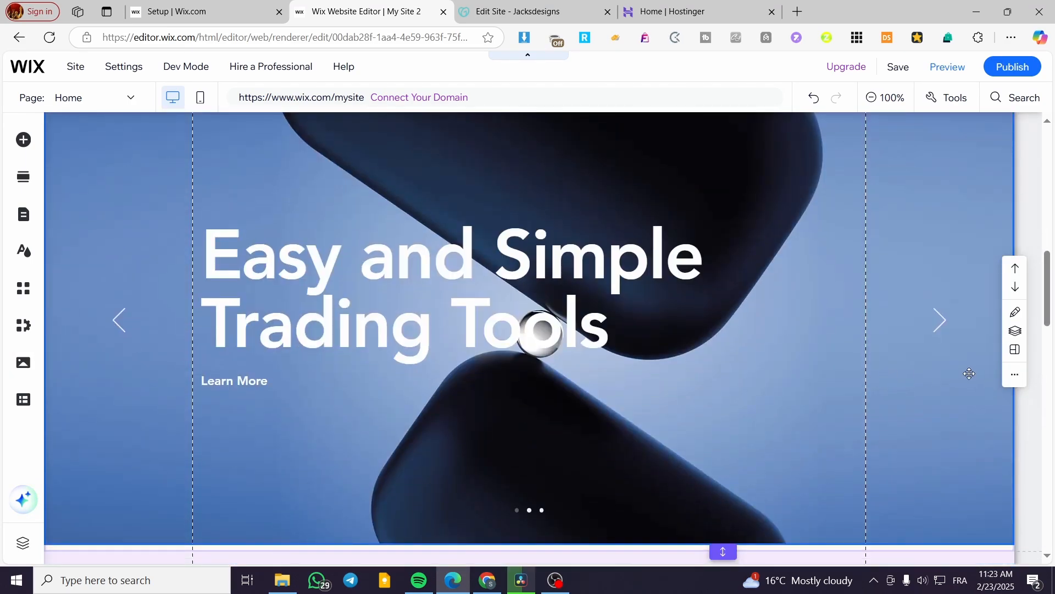
# Step: Look at the background options for the slideshow's first slide without changing them
pyautogui.click(981, 396)
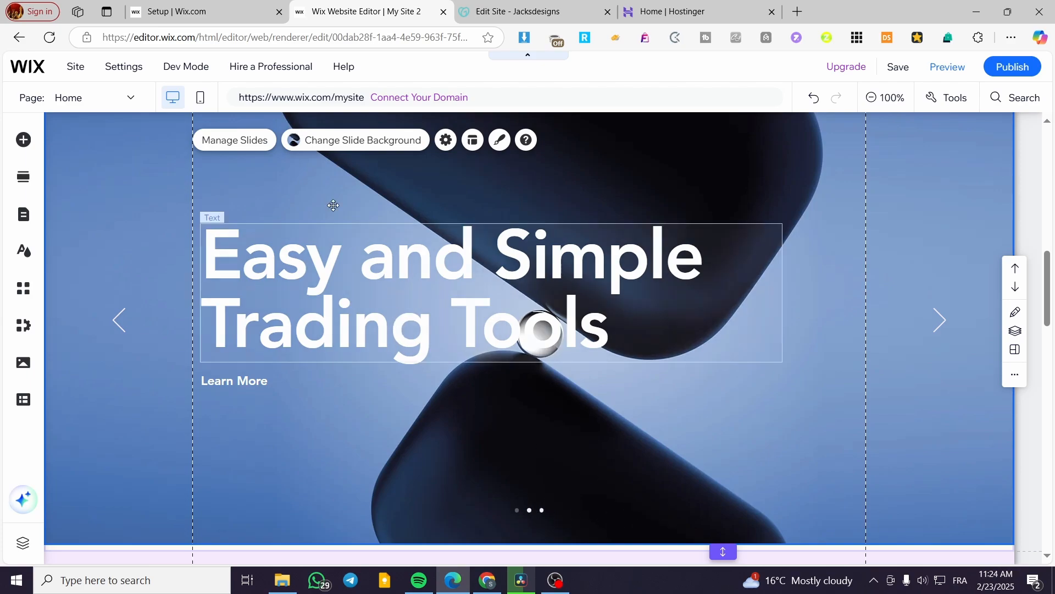
pyautogui.click(335, 147)
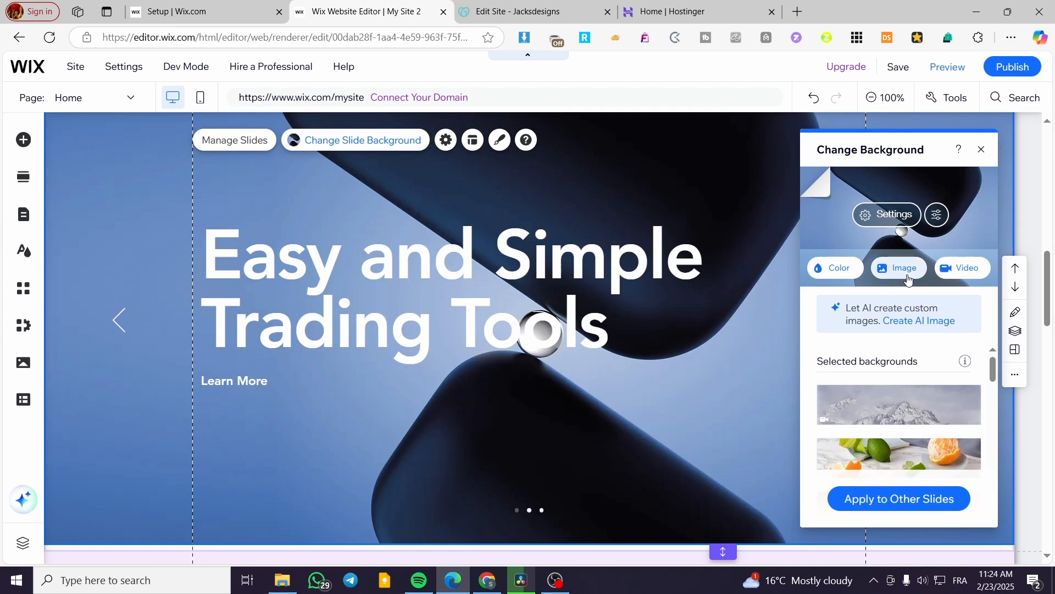
pyautogui.click(982, 150)
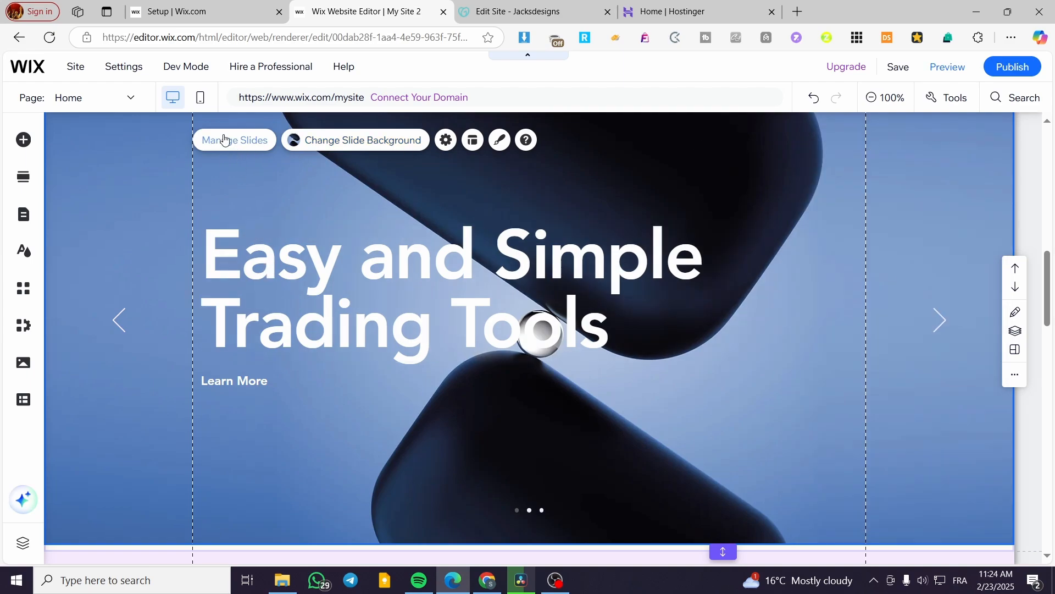
# Step: Review the first slide heading's text settings, including its Effects options, and look at the Learn More button's options
pyautogui.click(280, 266)
pyautogui.click(257, 191)
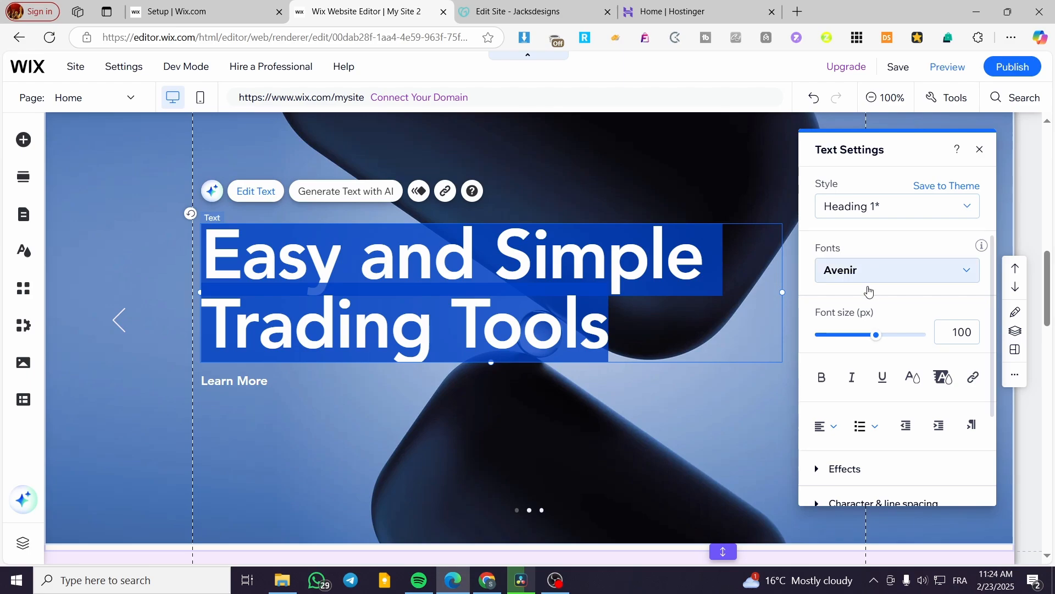
pyautogui.scroll(-3, 879, 385)
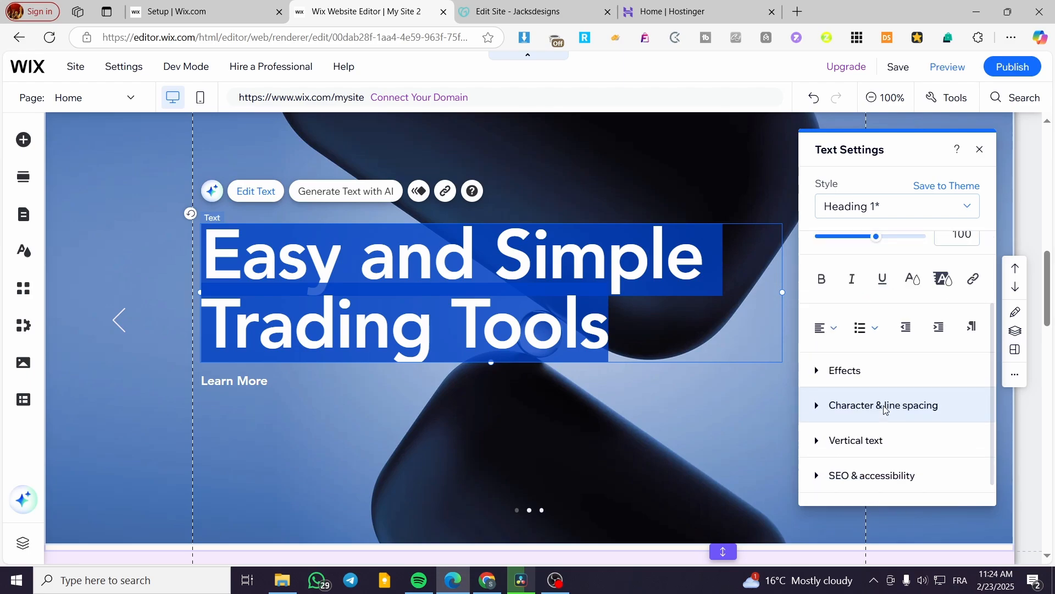
pyautogui.click(855, 347)
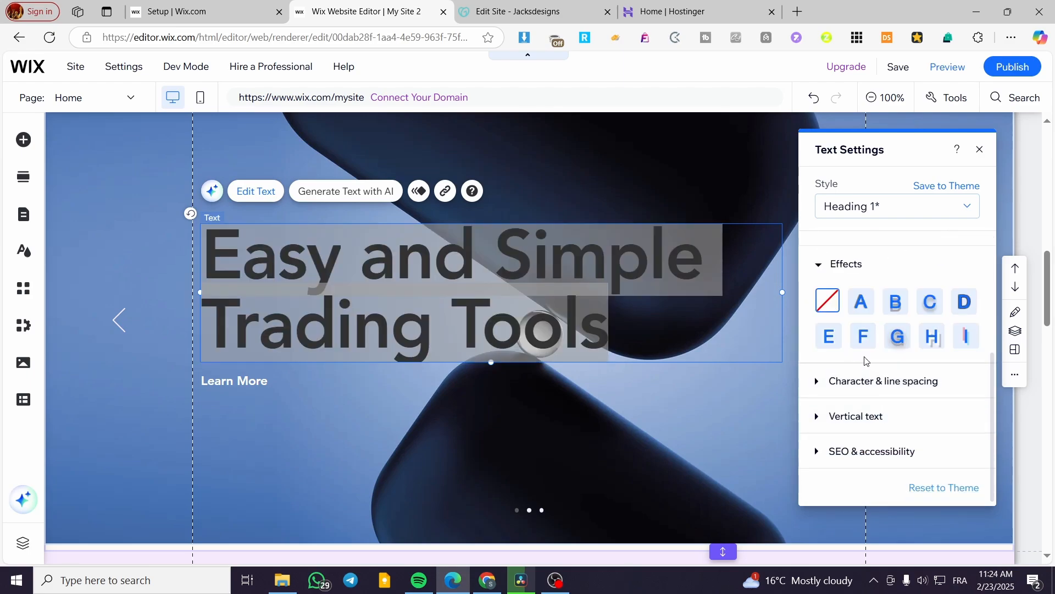
pyautogui.click(981, 150)
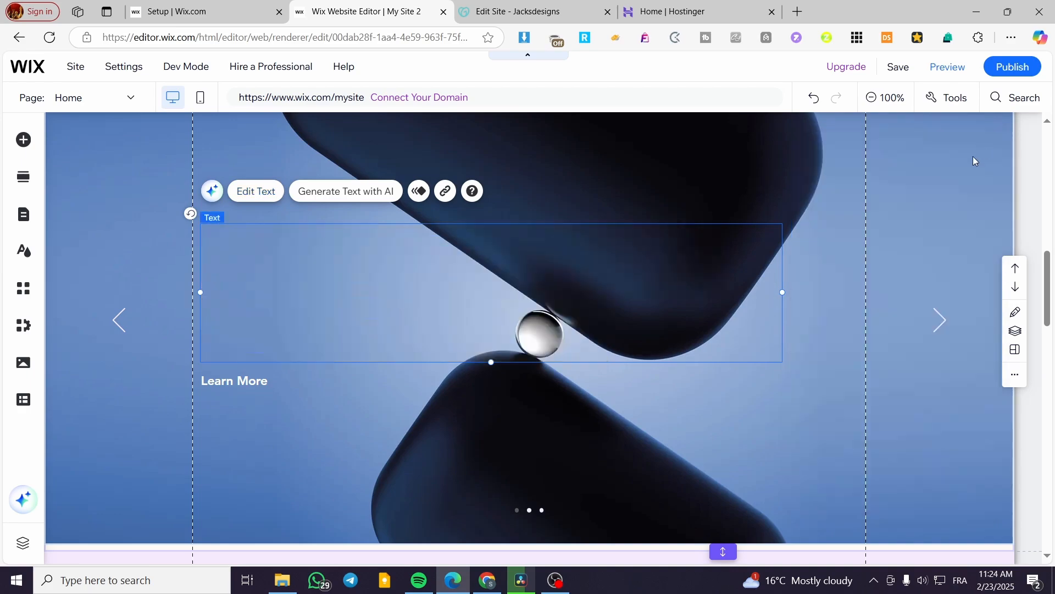
pyautogui.click(273, 382)
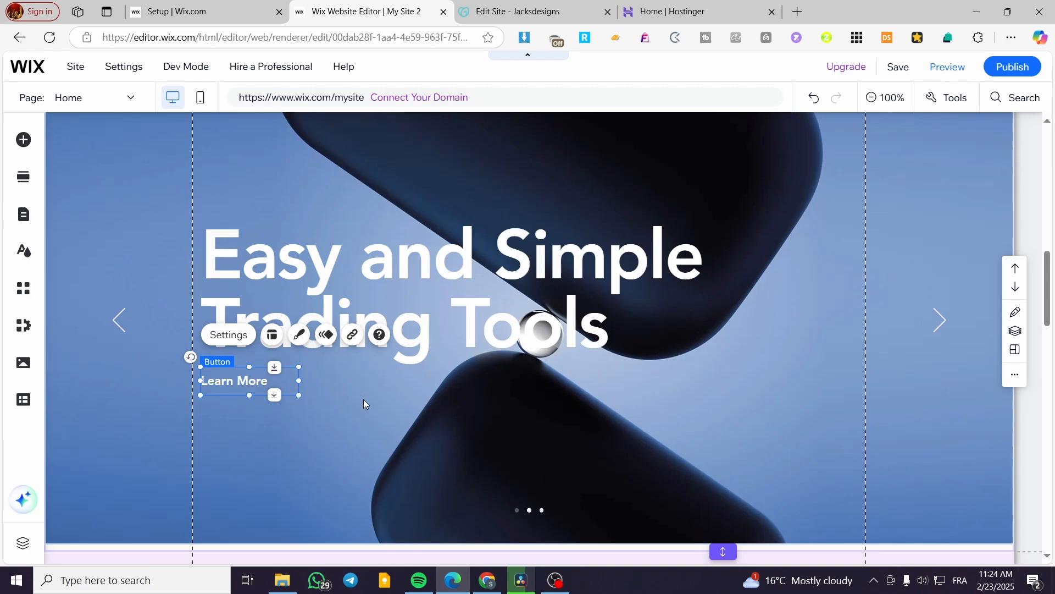
pyautogui.click(310, 166)
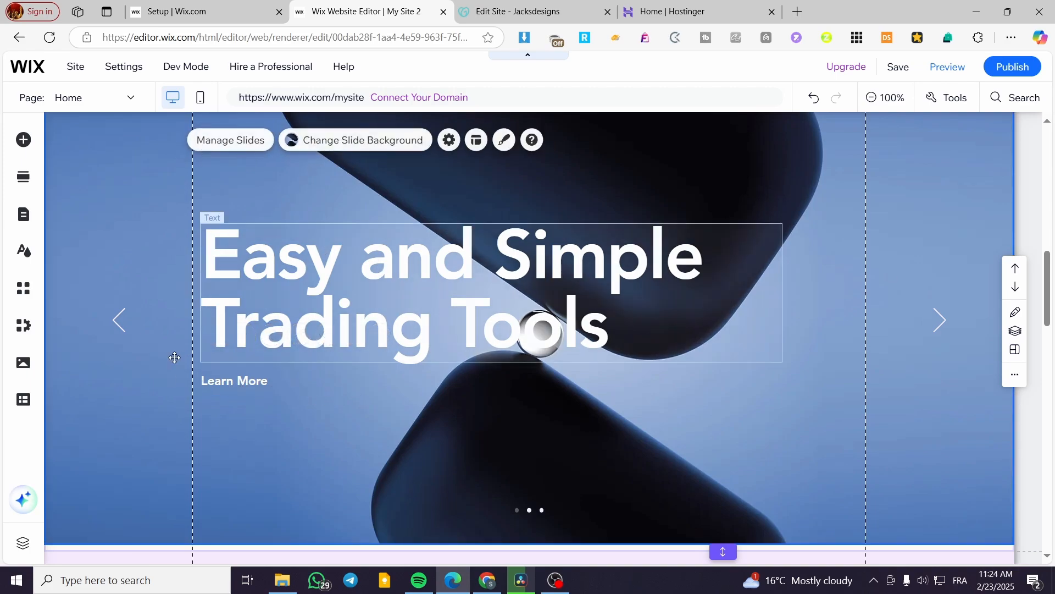
# Step: View slides 2 and 3 in the slide manager, and look at slide 3's management and background options
pyautogui.click(225, 141)
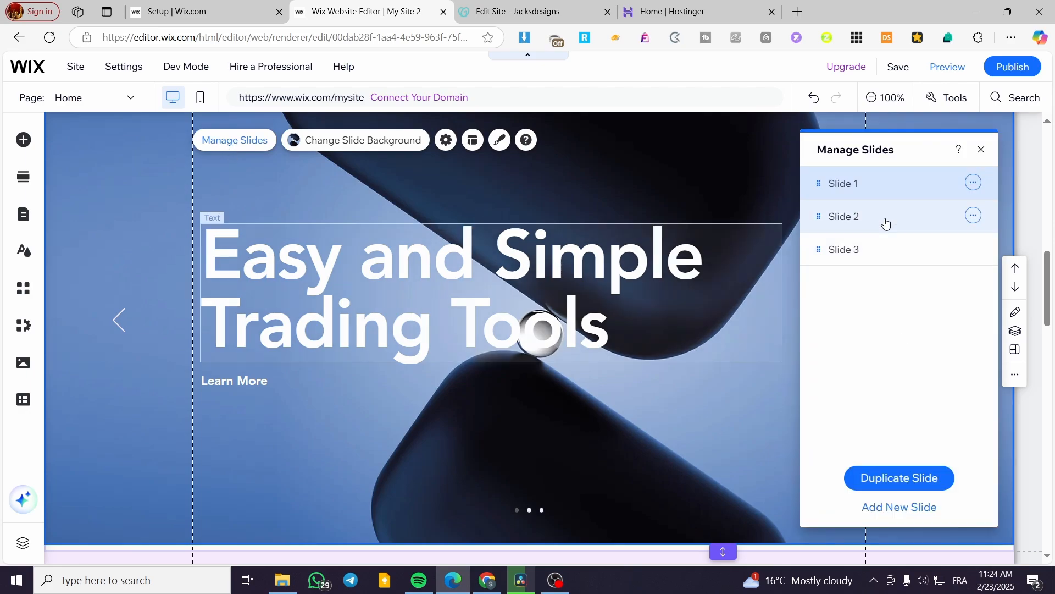
pyautogui.click(849, 220)
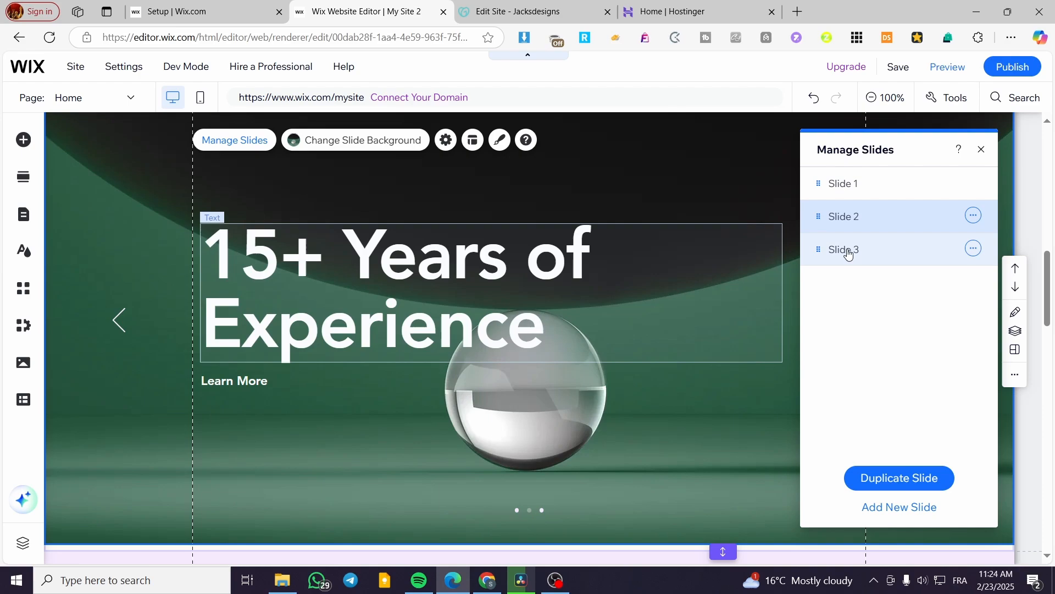
pyautogui.click(847, 249)
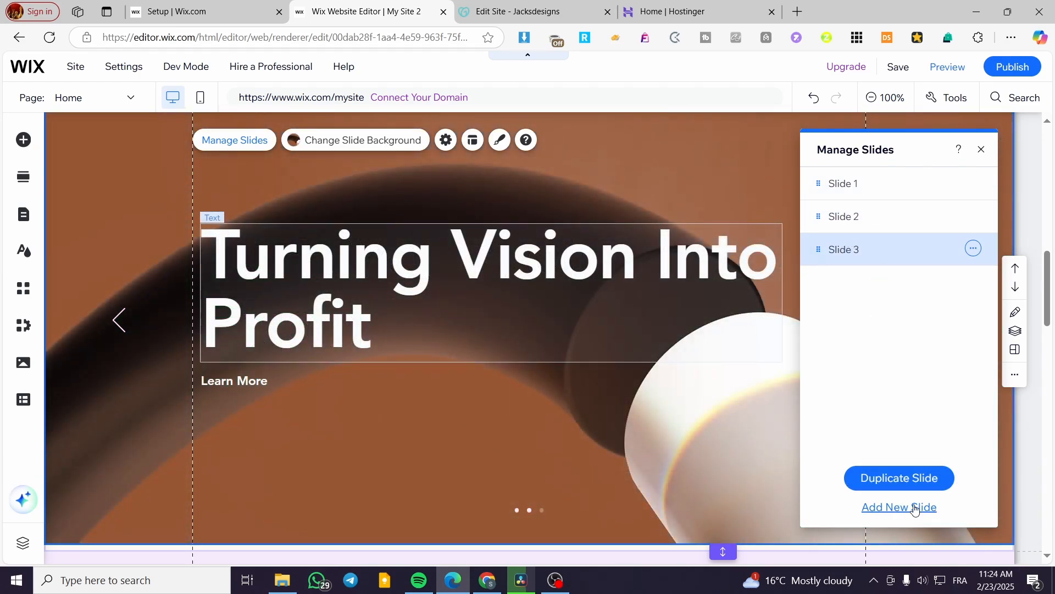
pyautogui.click(979, 250)
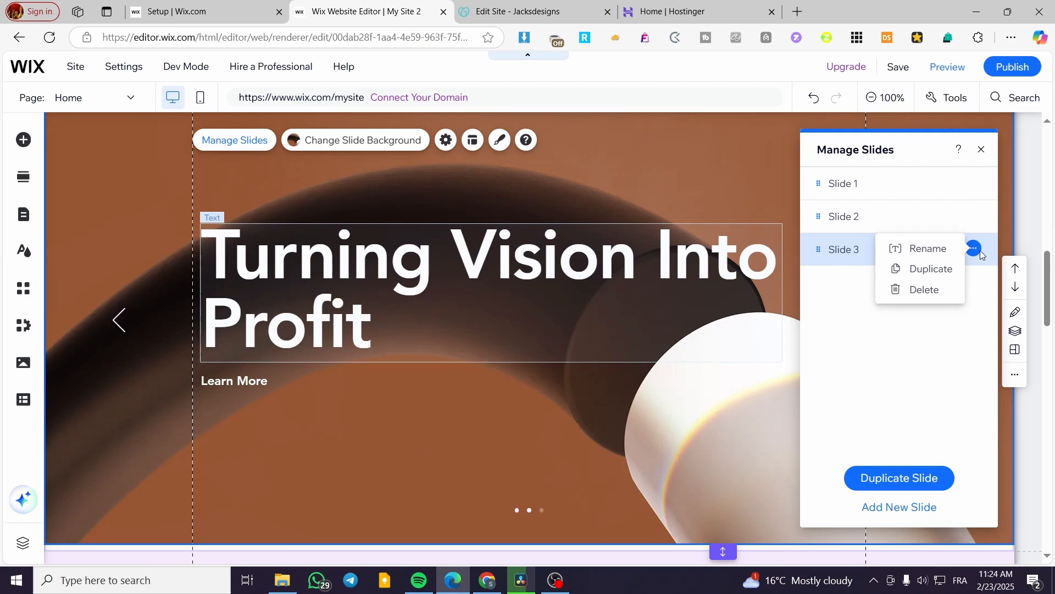
pyautogui.click(917, 433)
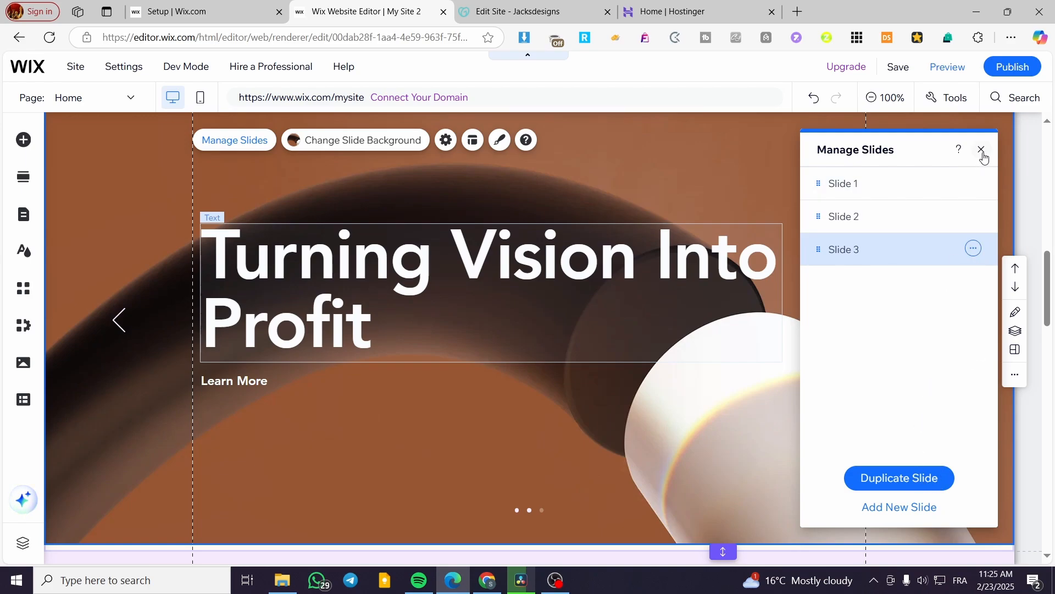
pyautogui.click(914, 218)
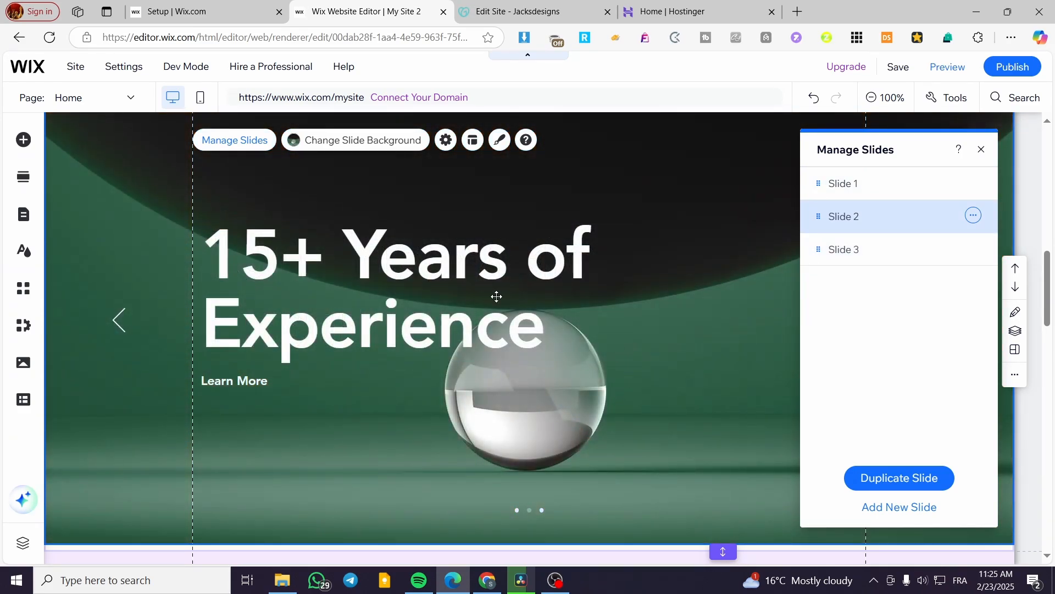
pyautogui.click(860, 263)
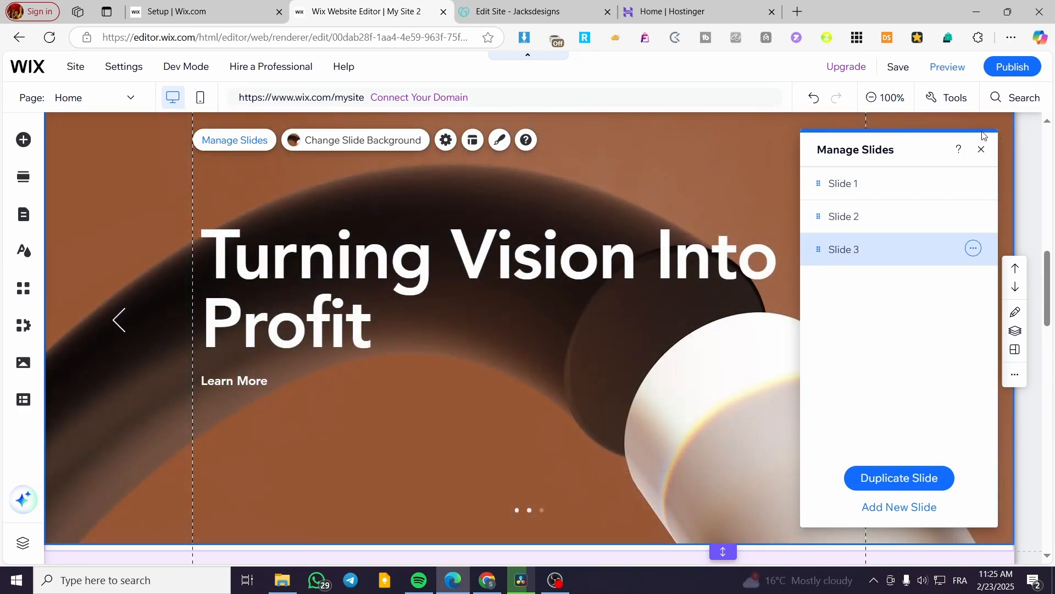
pyautogui.click(982, 149)
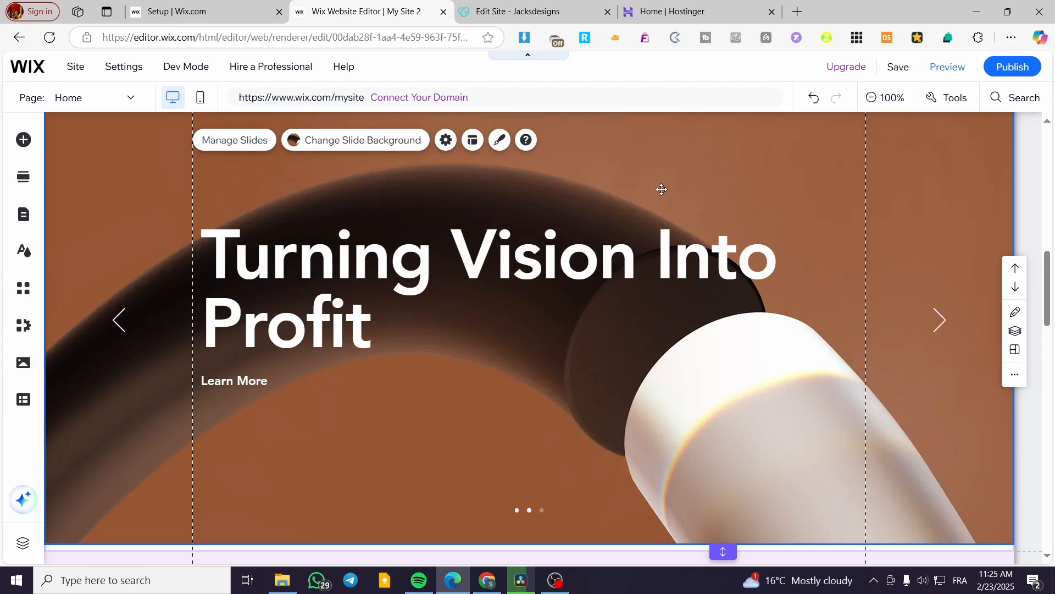
pyautogui.click(373, 140)
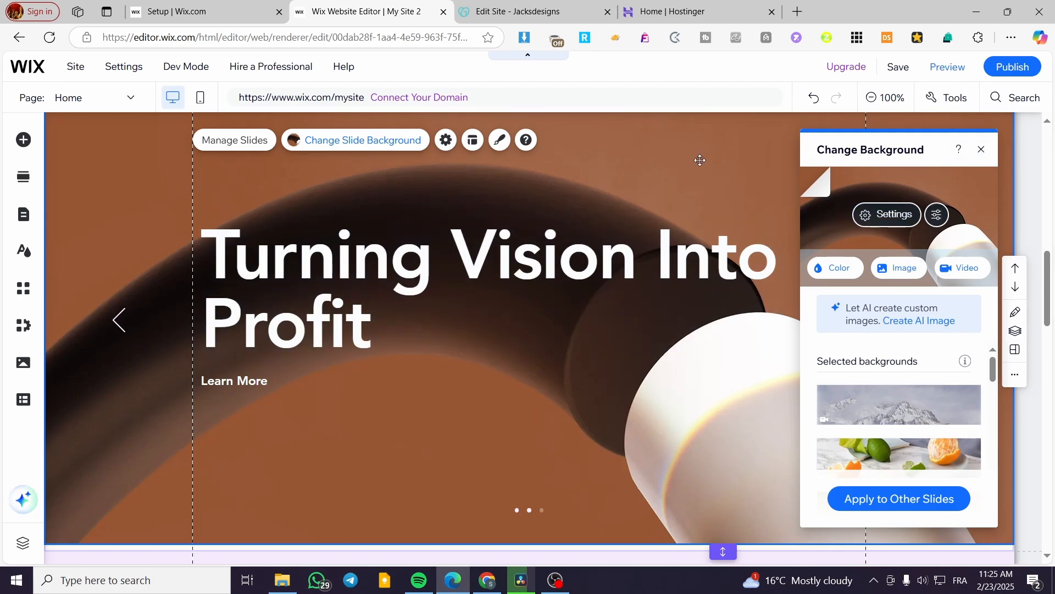
pyautogui.click(982, 149)
# Step: Try turning the slideshow's autoplay on loading off and back on in the slideshow settings
pyautogui.click(449, 143)
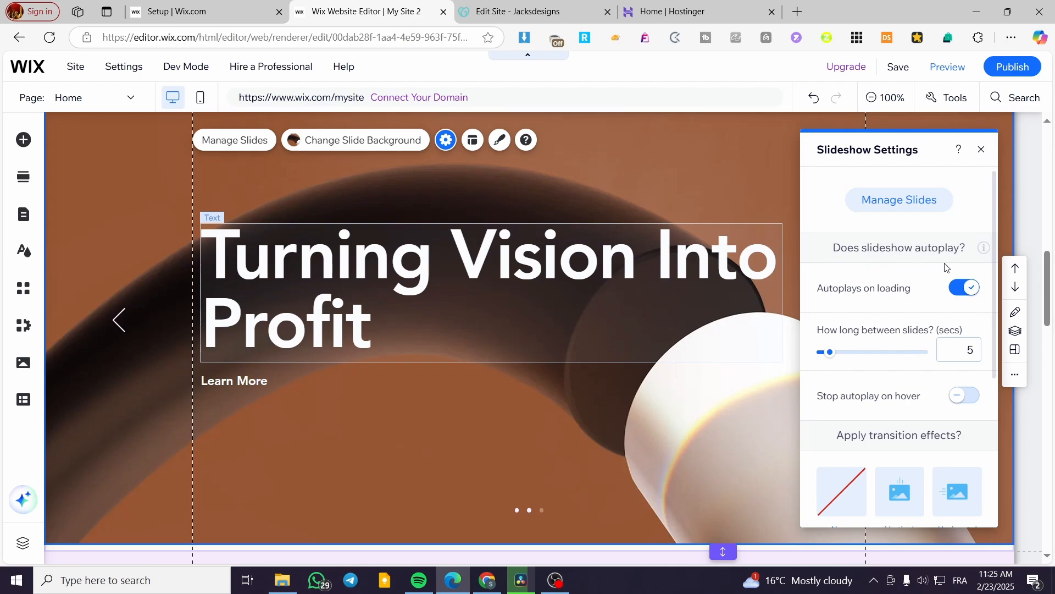
pyautogui.click(962, 291)
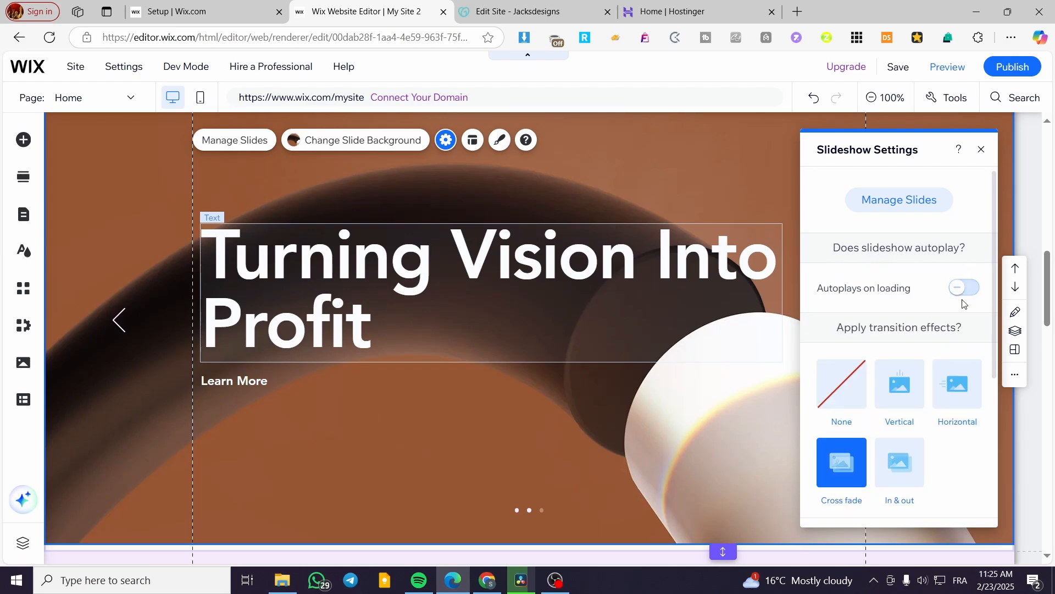
pyautogui.click(964, 293)
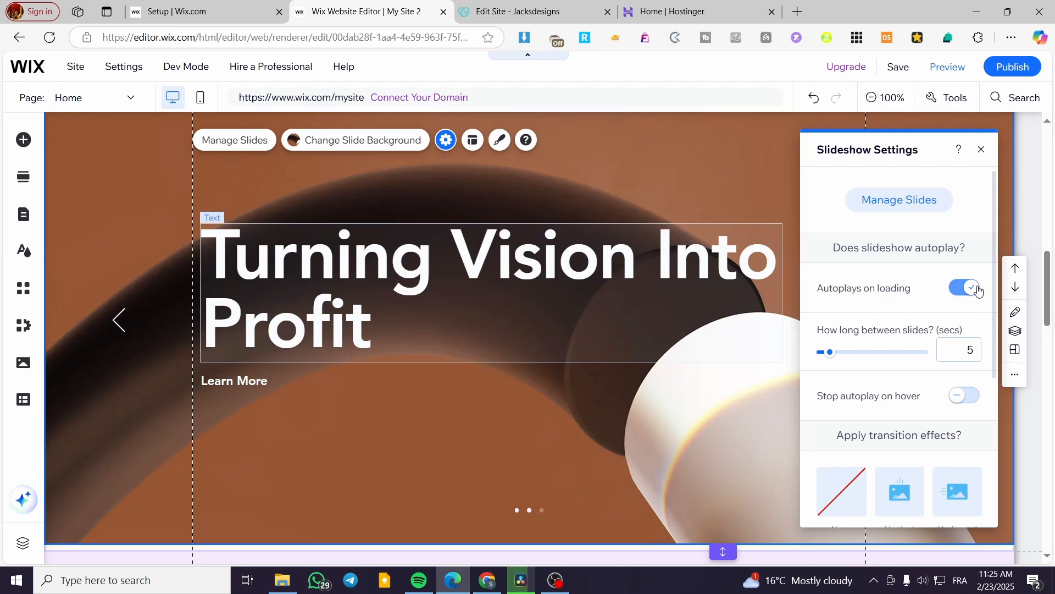
pyautogui.click(978, 290)
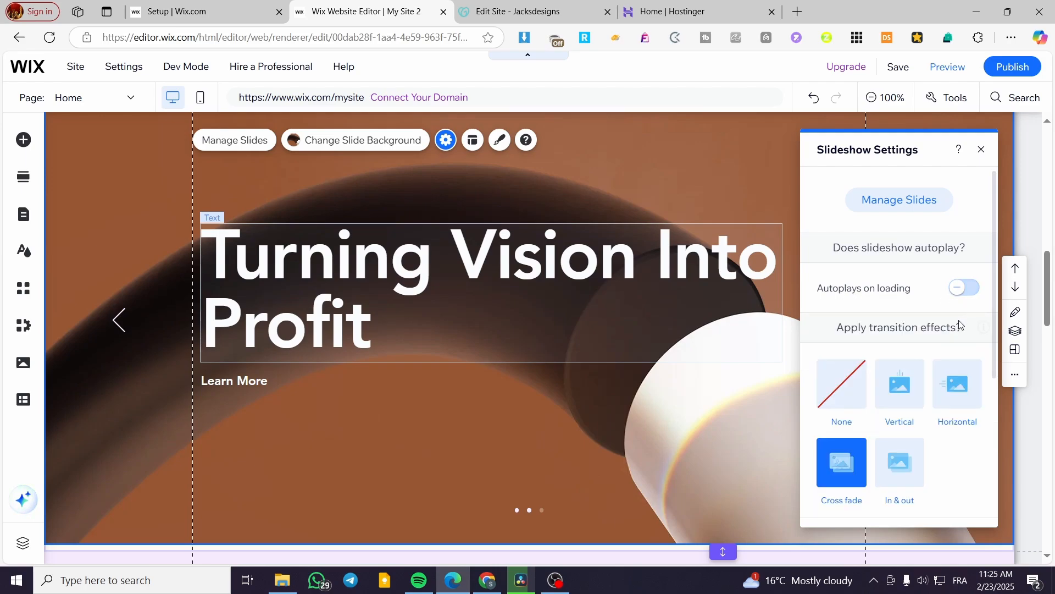
pyautogui.click(966, 293)
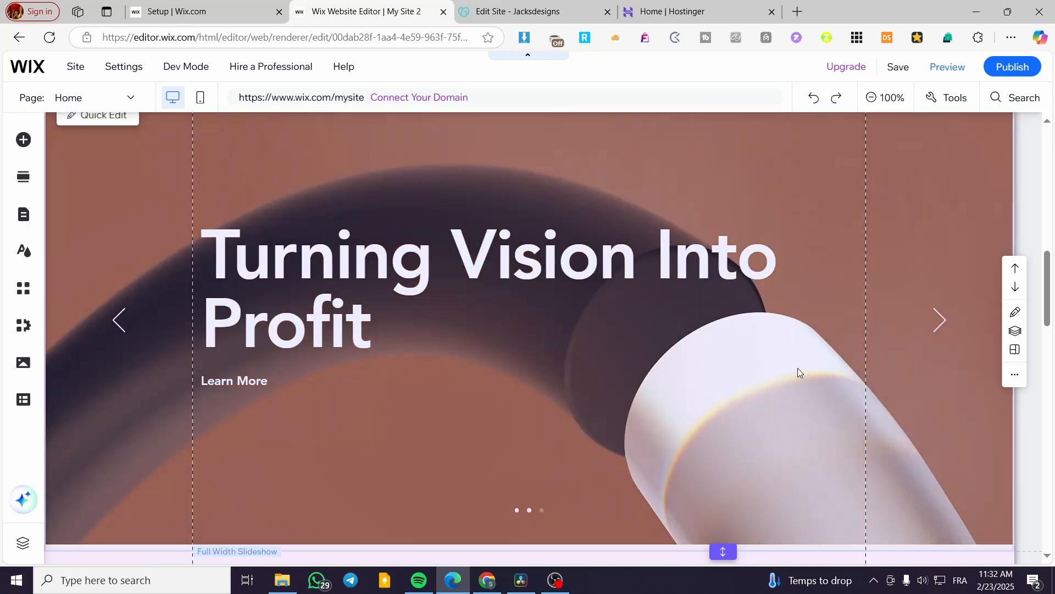
# Step: Set the slideshow's autoplay time between slides to 3 seconds
pyautogui.click(385, 154)
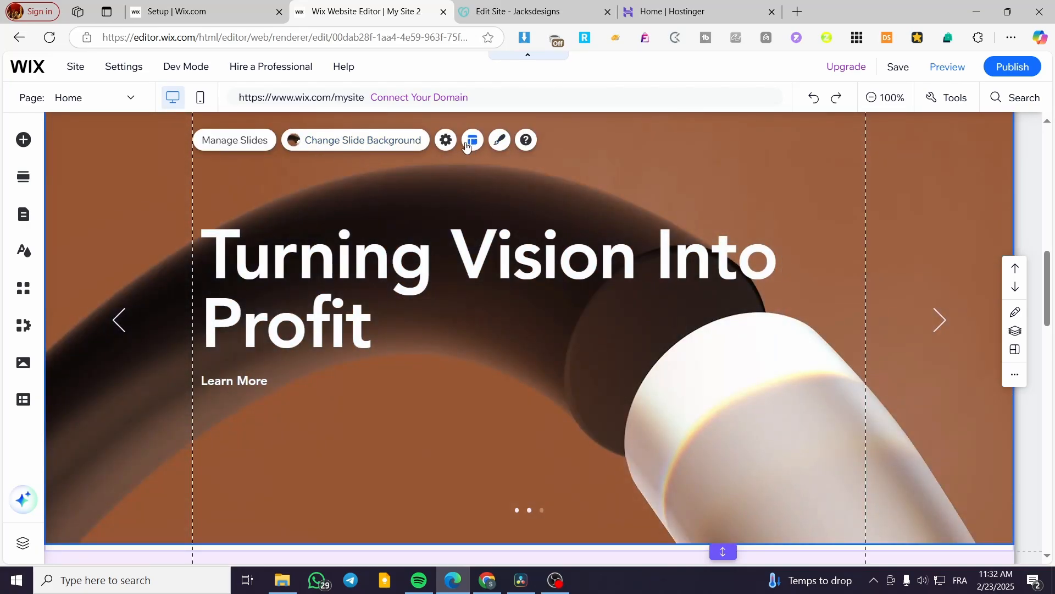
pyautogui.click(446, 140)
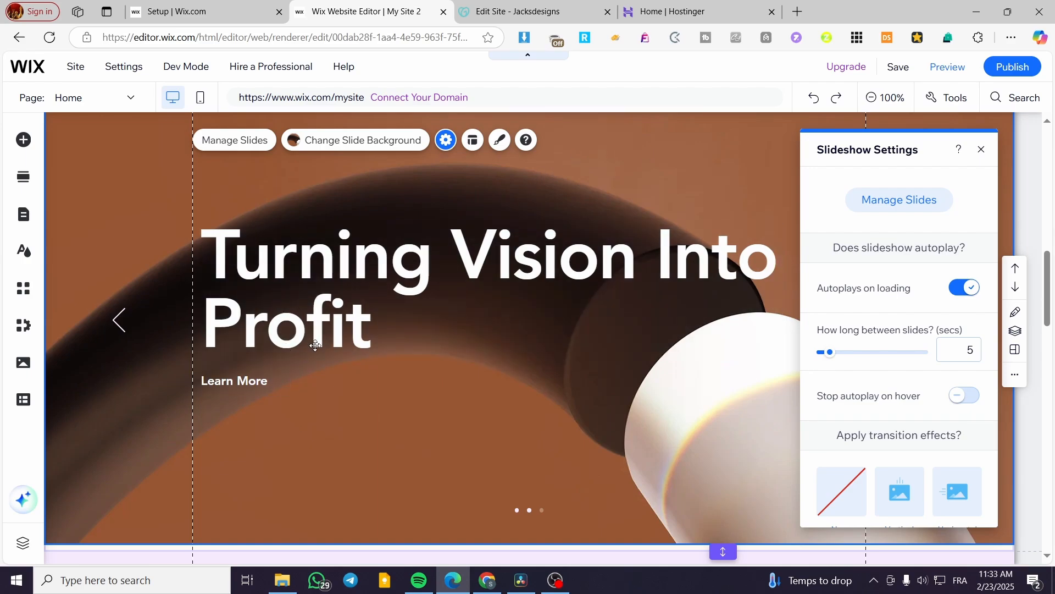
pyautogui.moveTo(829, 353); pyautogui.dragTo(819, 359)
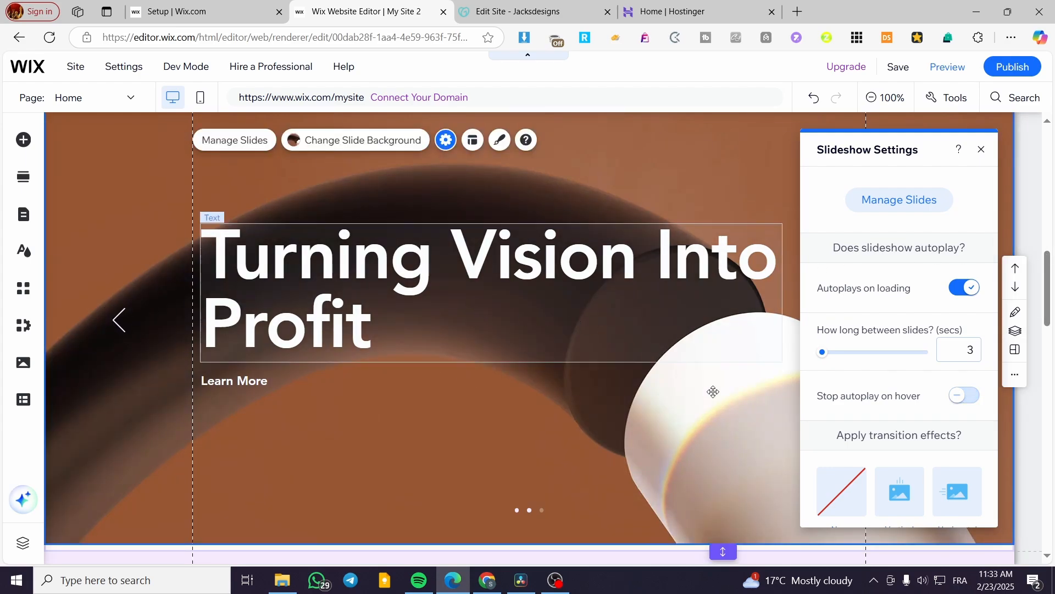
# Step: Try the Horizontal, Vertical, Cross fade and In & out transitions on the slideshow, and set its transition effect to None
pyautogui.scroll(-4, 918, 256)
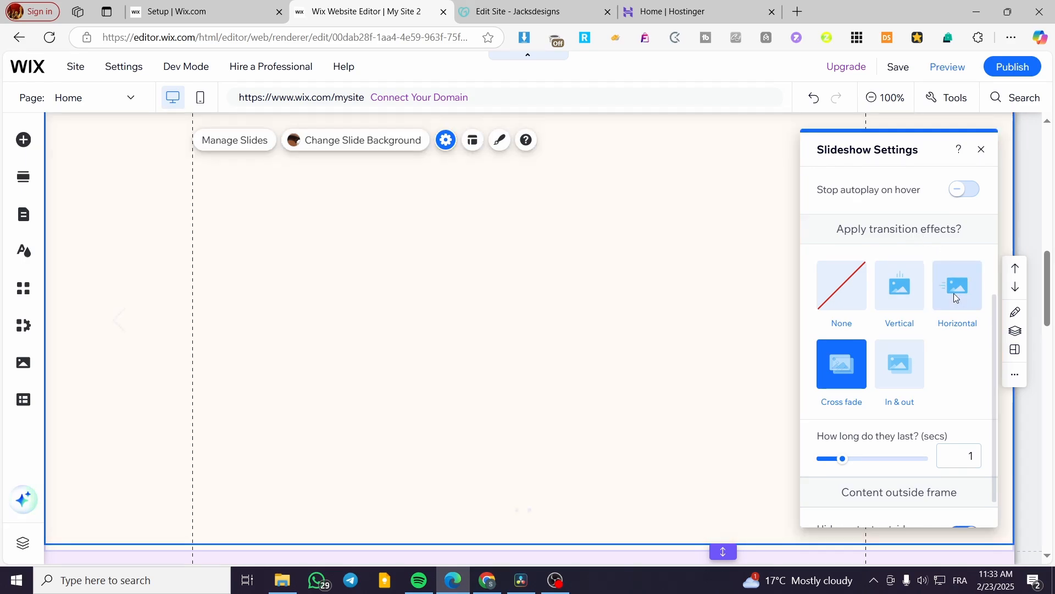
pyautogui.click(954, 293)
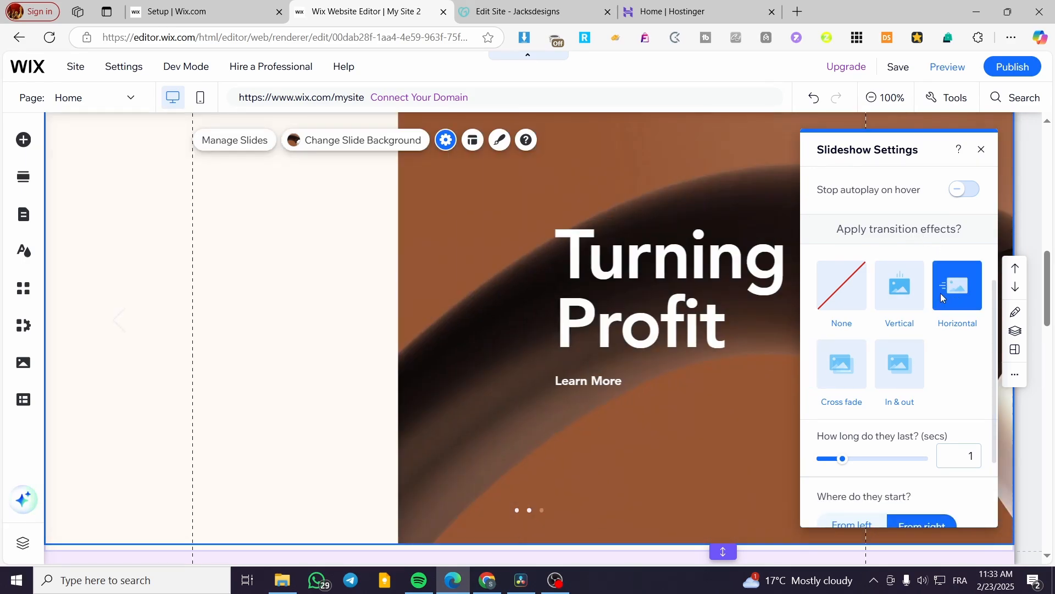
pyautogui.click(916, 295)
pyautogui.click(954, 299)
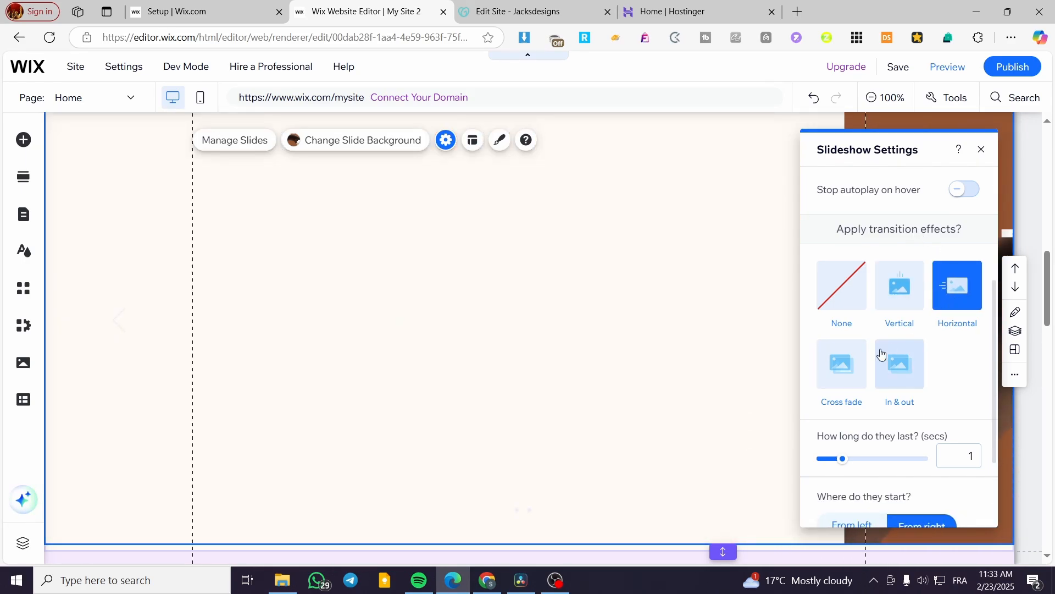
pyautogui.click(842, 363)
pyautogui.click(899, 368)
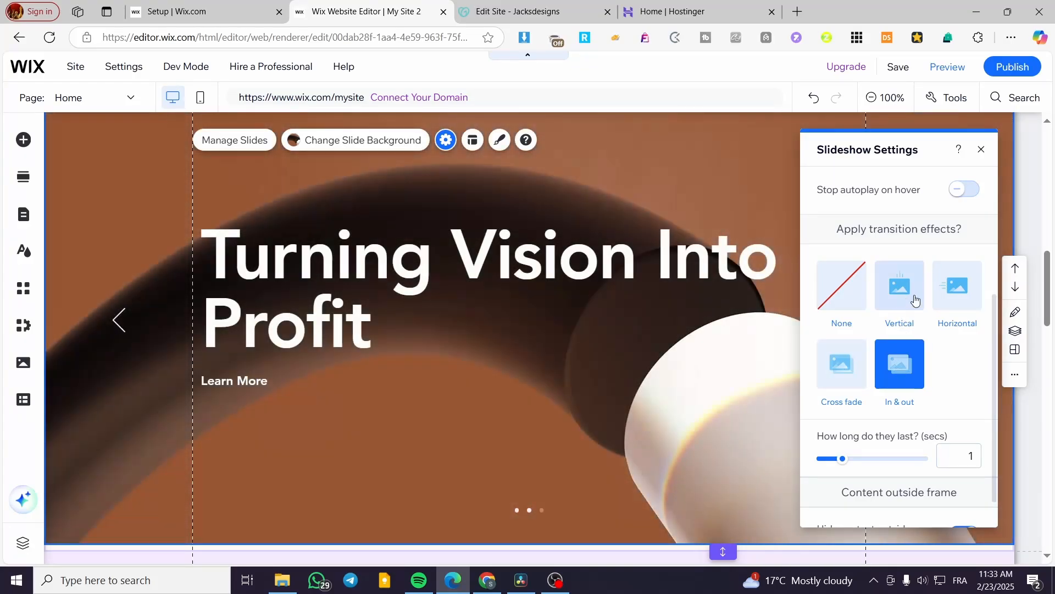
pyautogui.click(958, 286)
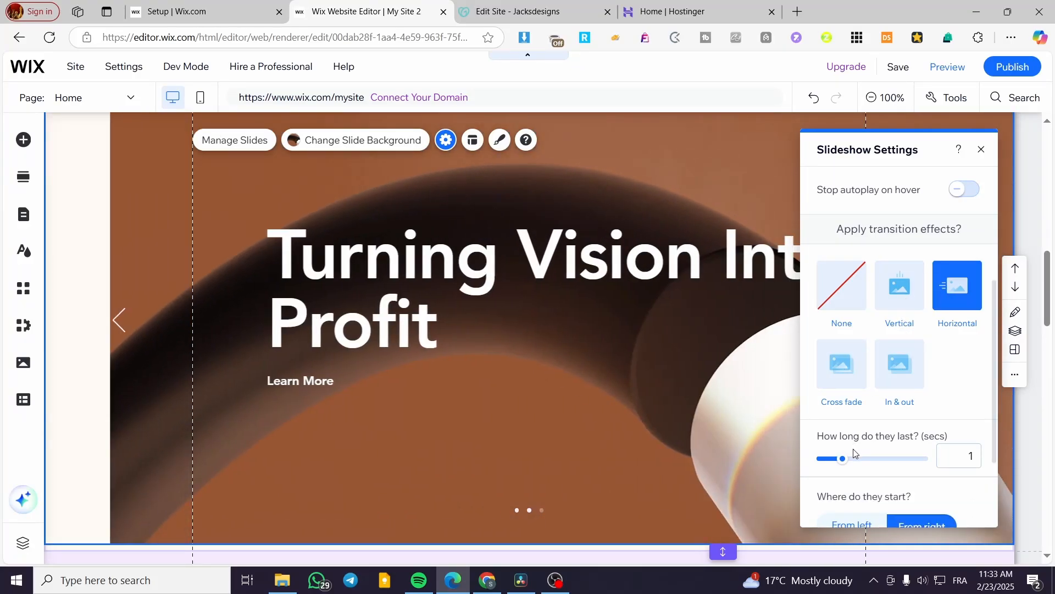
pyautogui.click(851, 303)
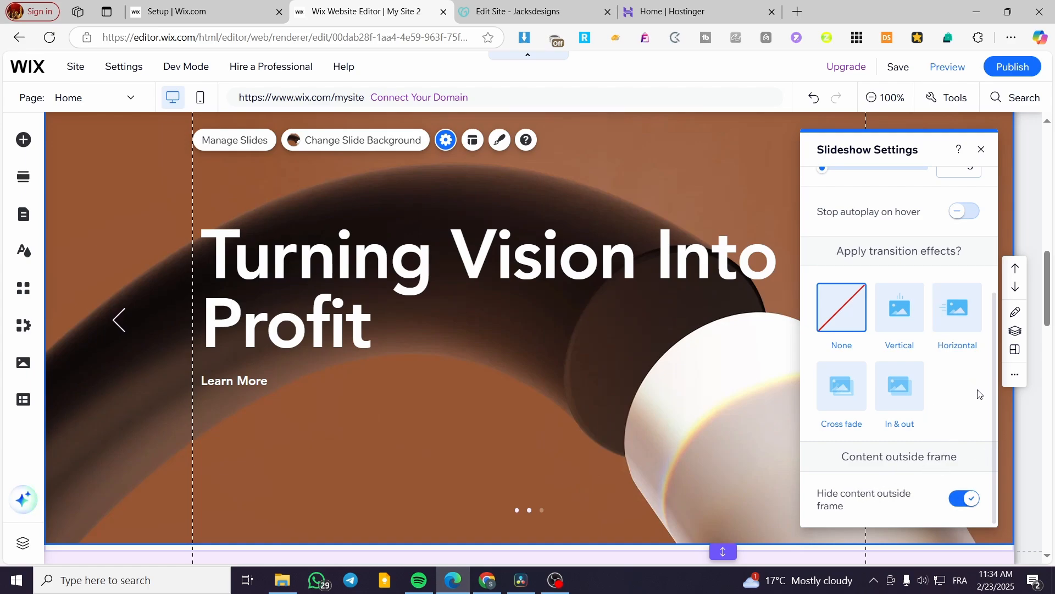
# Step: Try toggling the slideshow's option to hide content outside the frame, leave it enabled and close the settings
pyautogui.click(969, 504)
pyautogui.click(963, 503)
pyautogui.click(972, 503)
pyautogui.click(975, 504)
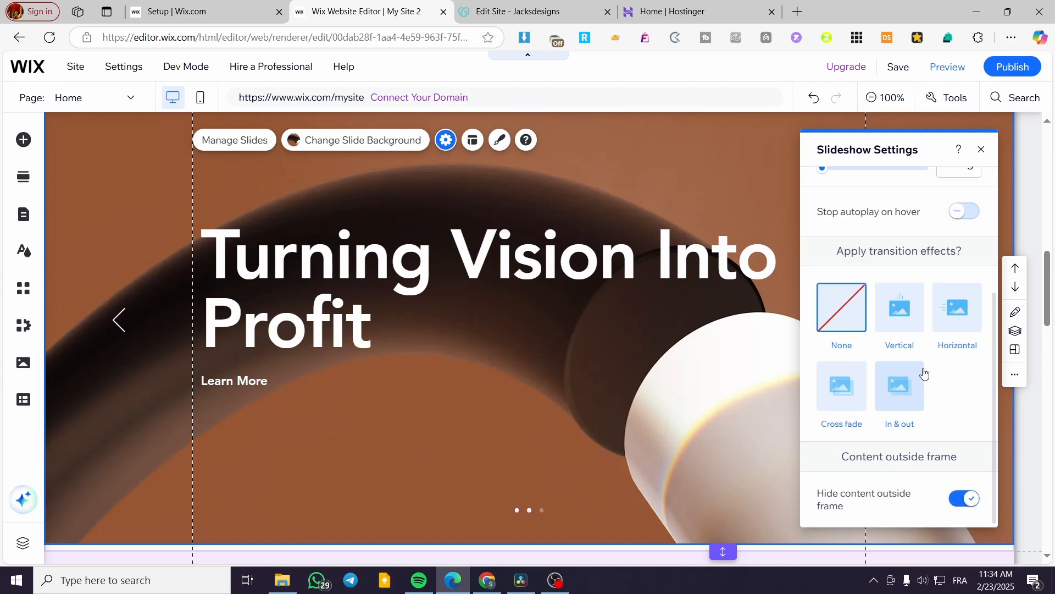
pyautogui.scroll(5, 934, 247)
pyautogui.click(982, 149)
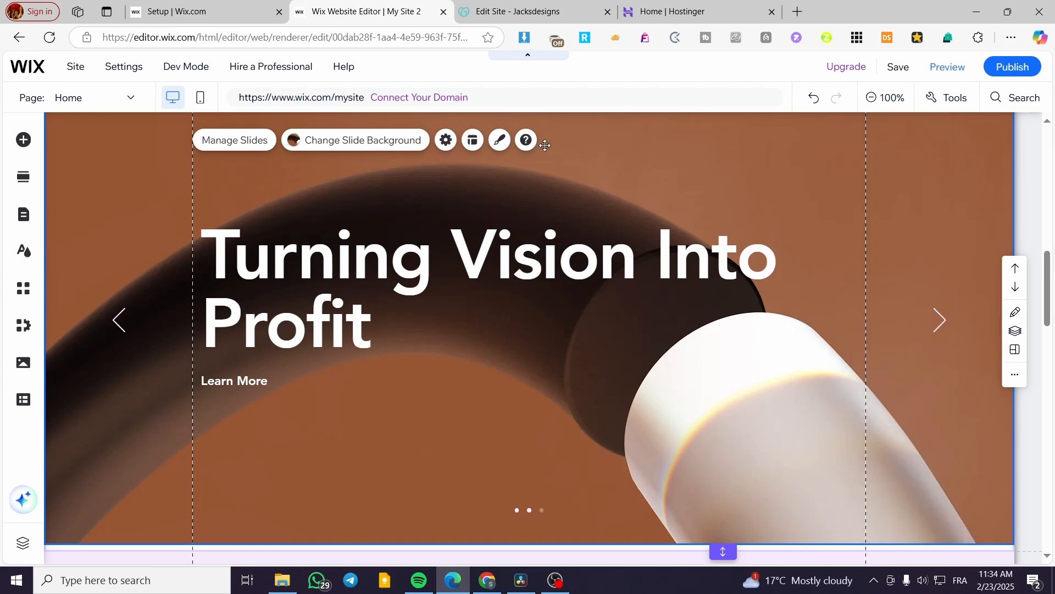
# Step: Set the slideshow's navigation arrows to a size of 19 px and an offset of 51 px, and hide the slide buttons
pyautogui.click(473, 142)
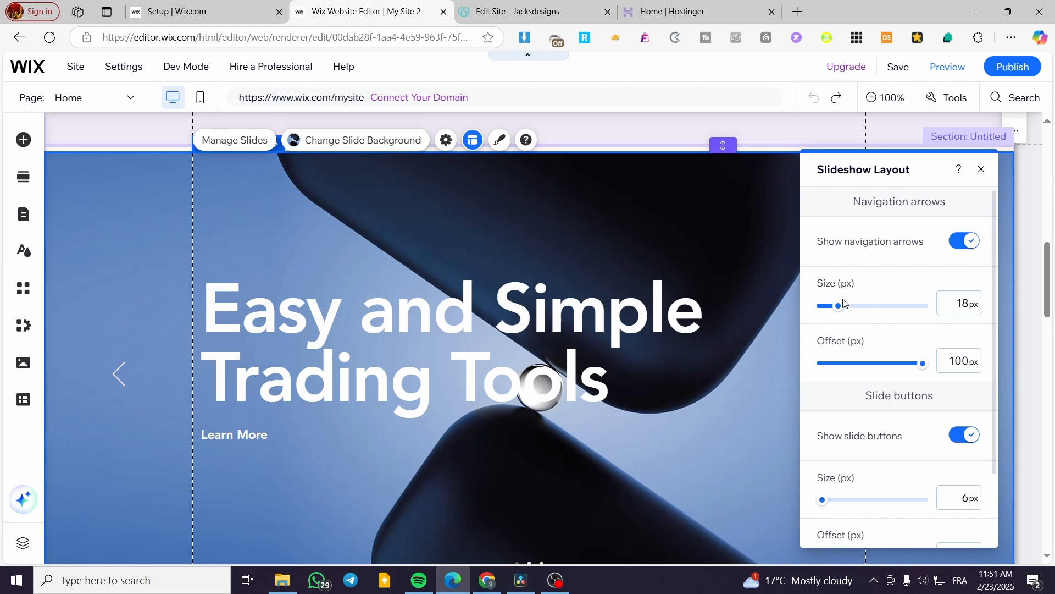
pyautogui.moveTo(841, 304)
pyautogui.mouseDown()
pyautogui.moveTo(926, 314)
pyautogui.moveTo(837, 316)
pyautogui.mouseUp()
pyautogui.moveTo(923, 367); pyautogui.dragTo(868, 371)
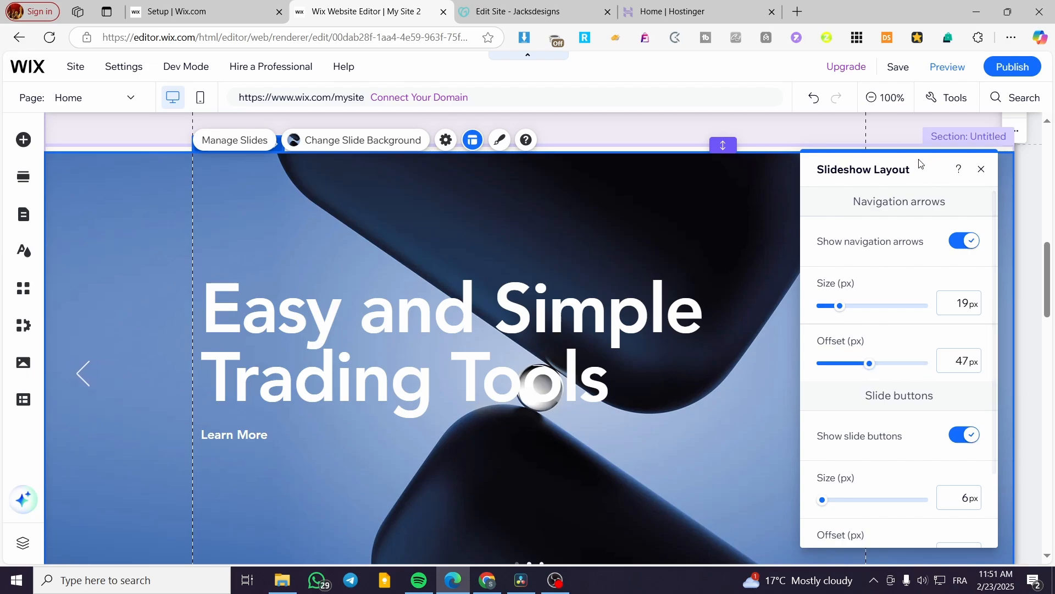
pyautogui.moveTo(922, 164); pyautogui.dragTo(730, 177)
pyautogui.moveTo(678, 377)
pyautogui.mouseDown()
pyautogui.moveTo(637, 384)
pyautogui.moveTo(681, 391)
pyautogui.mouseUp()
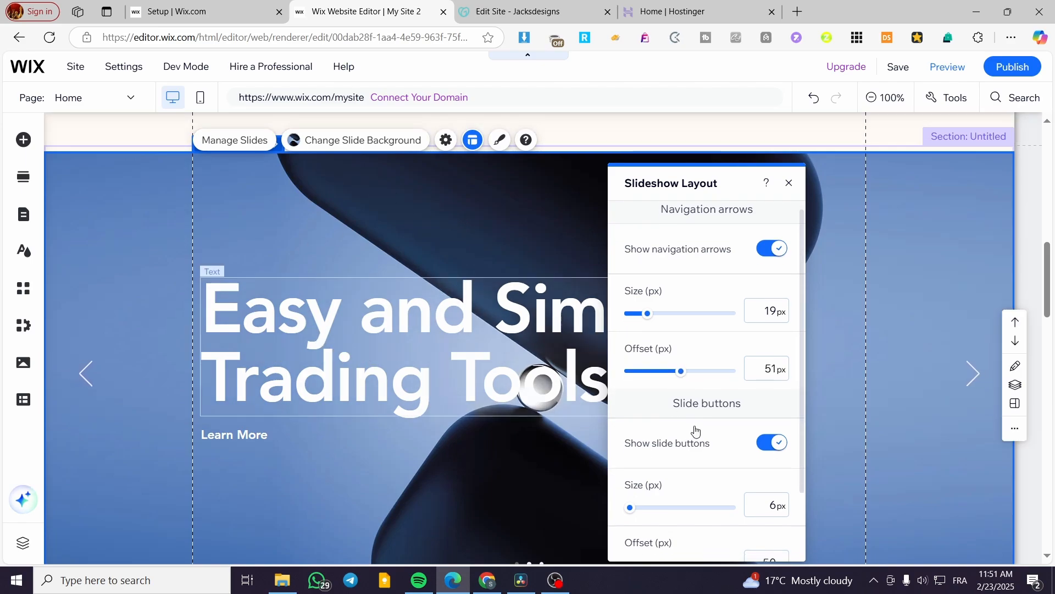
pyautogui.scroll(-2, 703, 385)
pyautogui.click(770, 364)
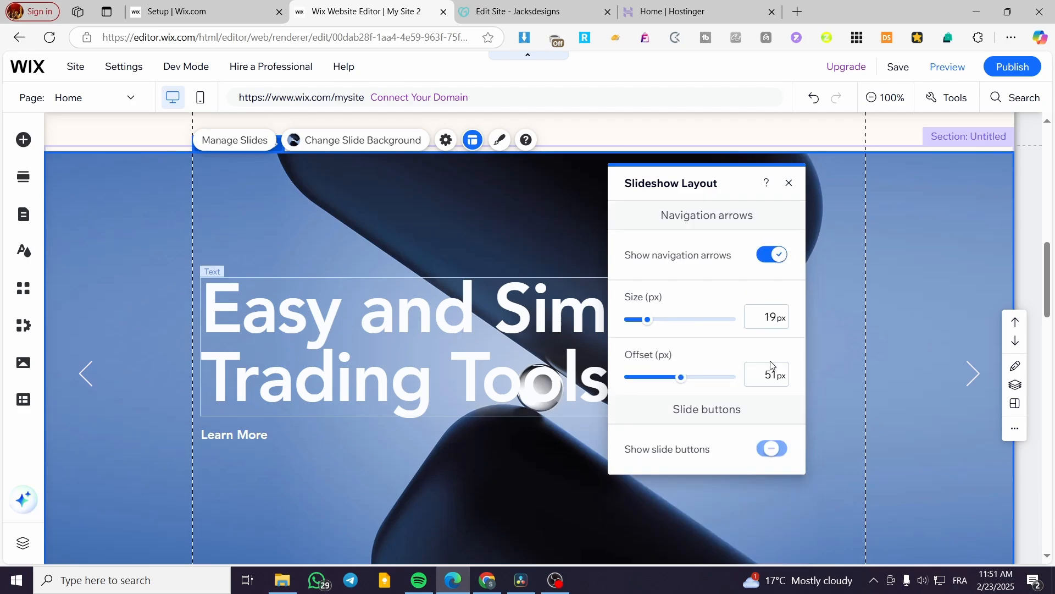
# Step: Turn the slideshow's slide buttons back on and try to set their size to 4 px
pyautogui.scroll(-3, 568, 410)
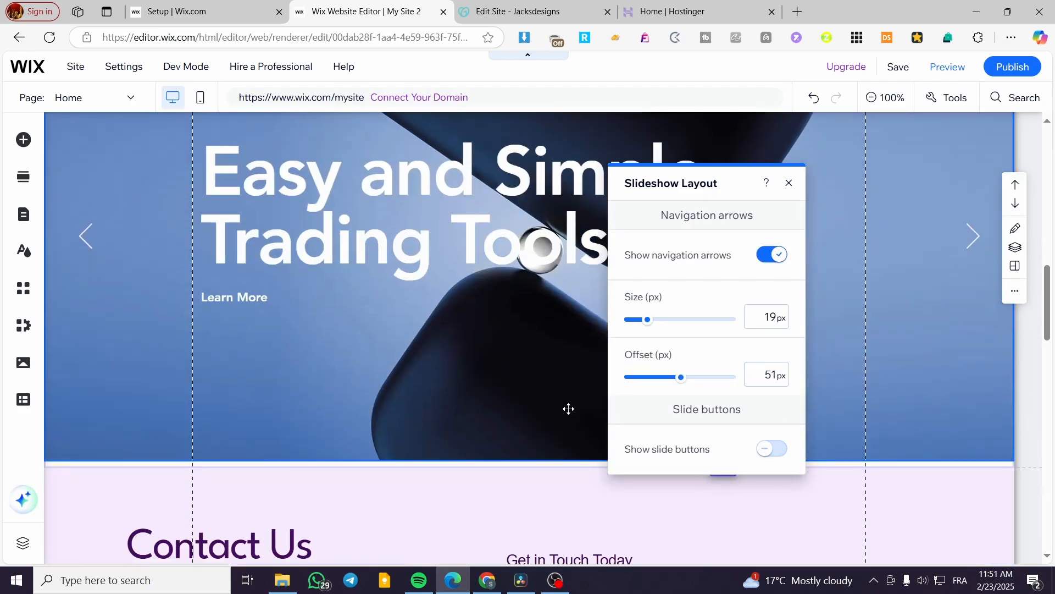
pyautogui.click(769, 449)
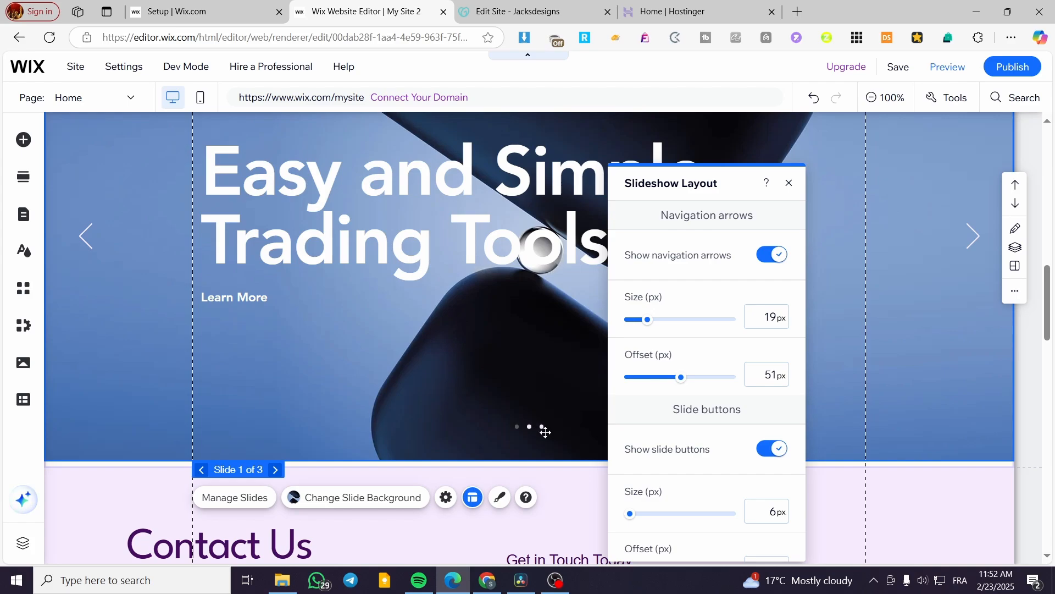
pyautogui.scroll(-2, 718, 436)
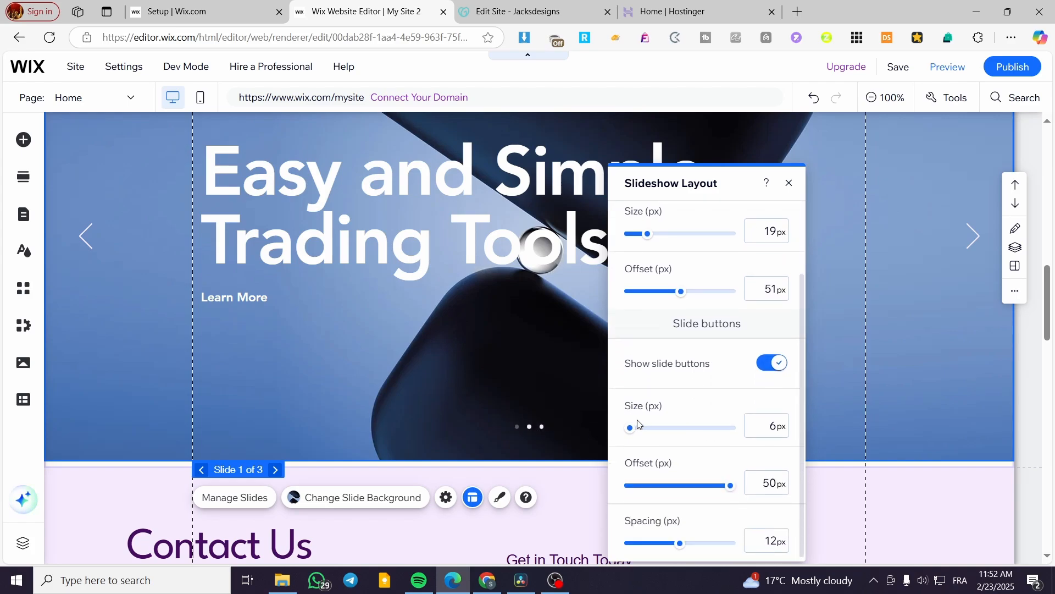
pyautogui.moveTo(632, 432); pyautogui.dragTo(594, 430)
pyautogui.click(772, 428)
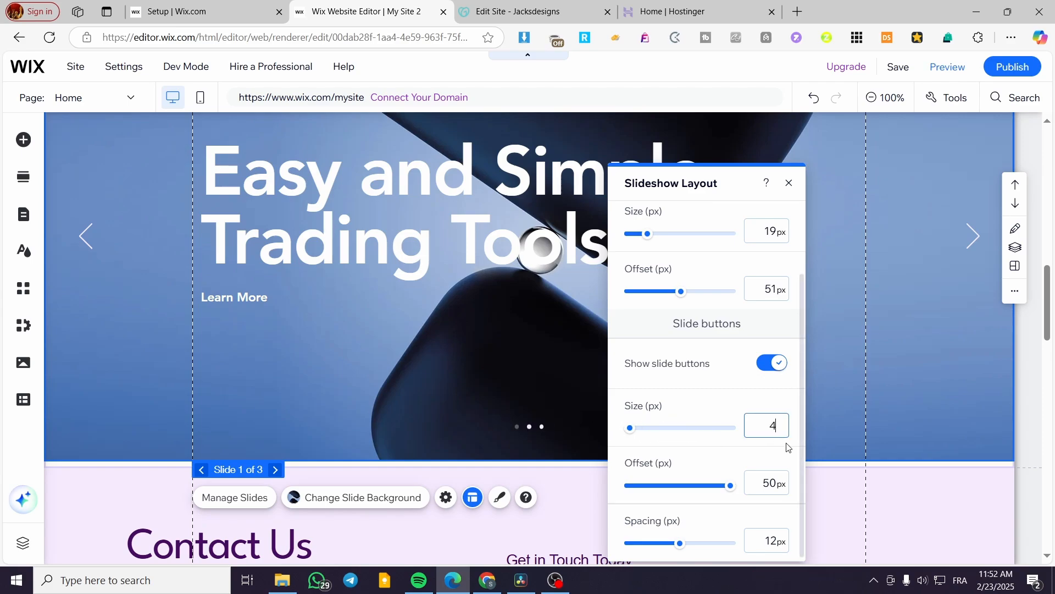
pyautogui.press('Return')
# Step: Set the slide buttons' offset to 14 px and their spacing to 8 px, and close the layout settings
pyautogui.moveTo(726, 489); pyautogui.dragTo(697, 488)
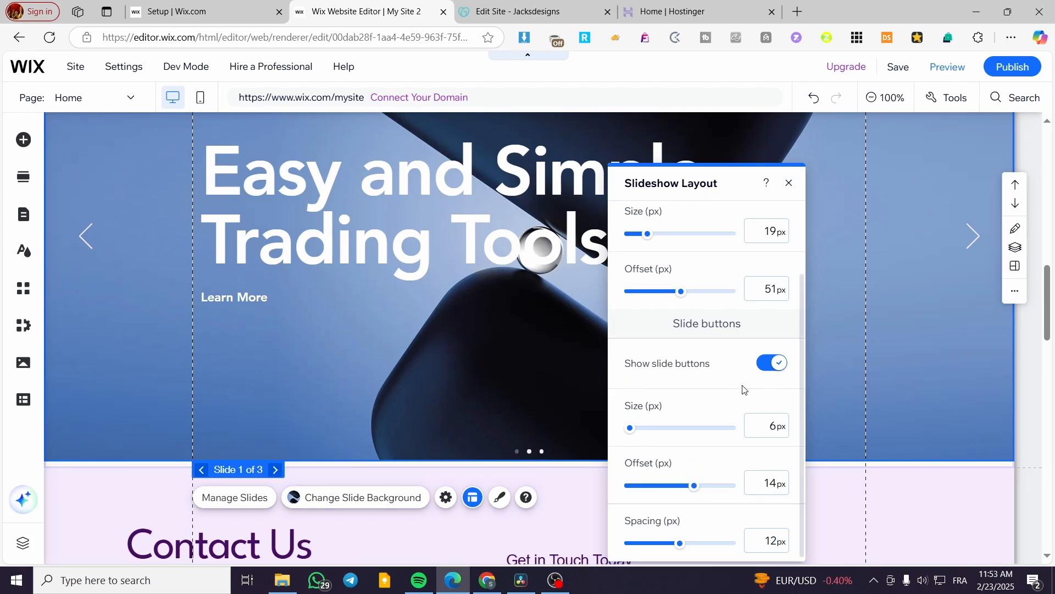
pyautogui.moveTo(682, 549); pyautogui.dragTo(656, 540)
pyautogui.moveTo(654, 544)
pyautogui.mouseDown()
pyautogui.moveTo(691, 543)
pyautogui.moveTo(630, 543)
pyautogui.moveTo(727, 543)
pyautogui.moveTo(655, 546)
pyautogui.moveTo(666, 545)
pyautogui.mouseUp()
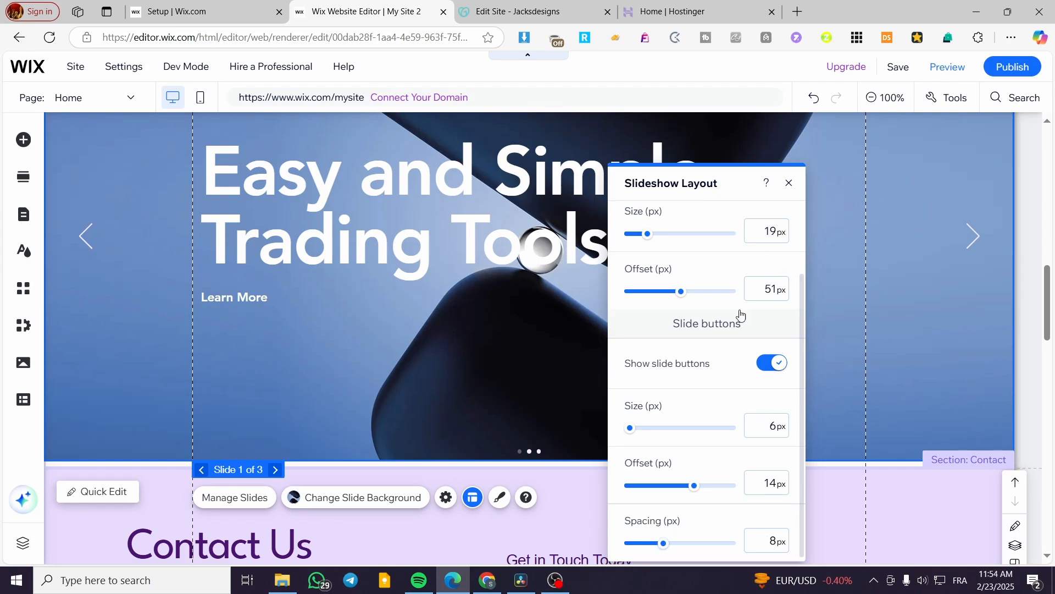
pyautogui.scroll(2, 740, 314)
pyautogui.click(789, 183)
# Step: Open the slideshow's design settings
pyautogui.scroll(3, 430, 262)
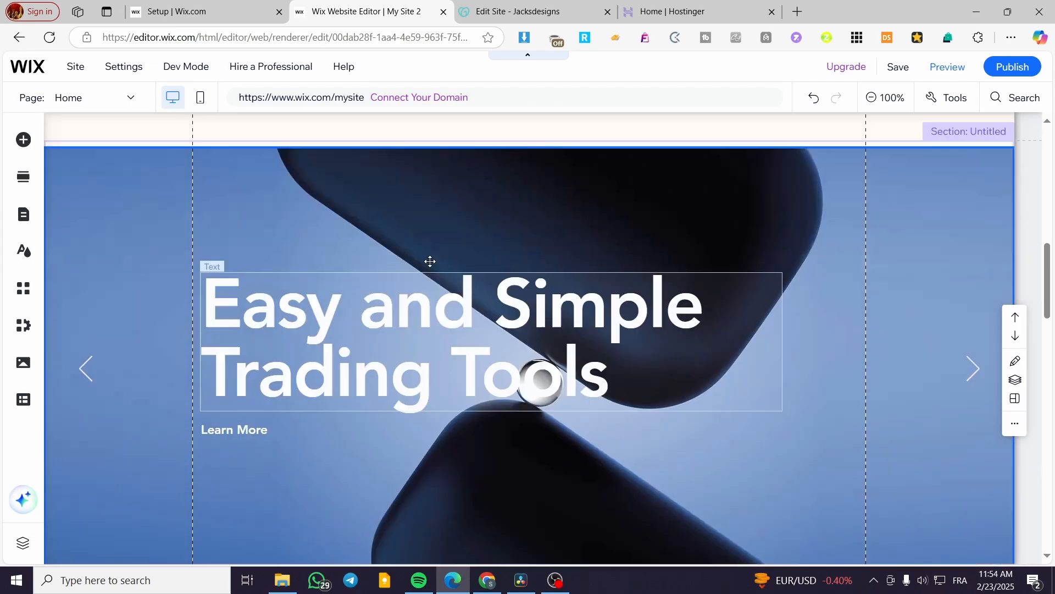
pyautogui.scroll(1, 363, 300)
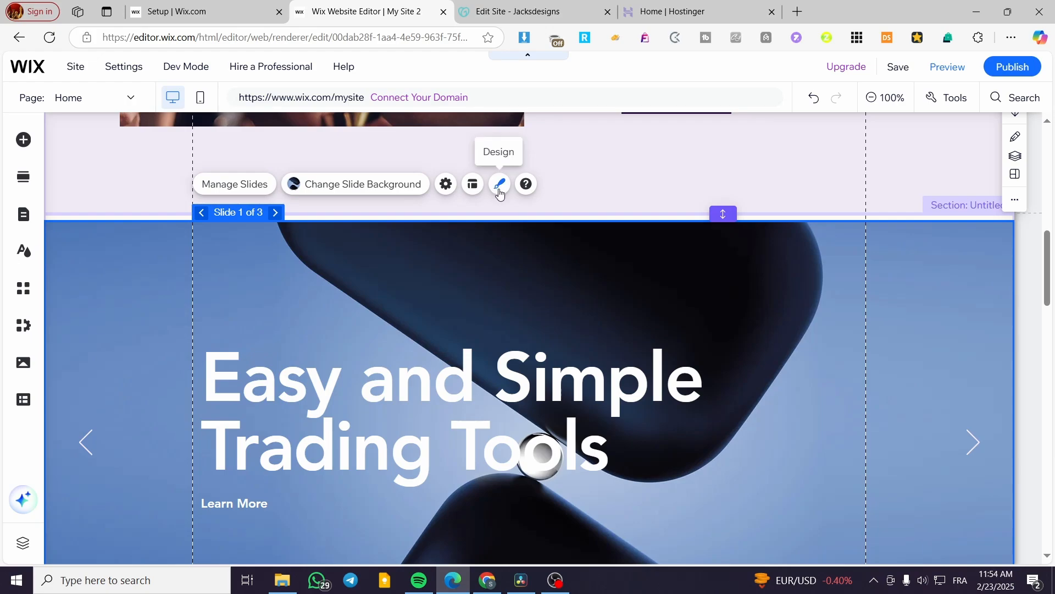
pyautogui.click(500, 189)
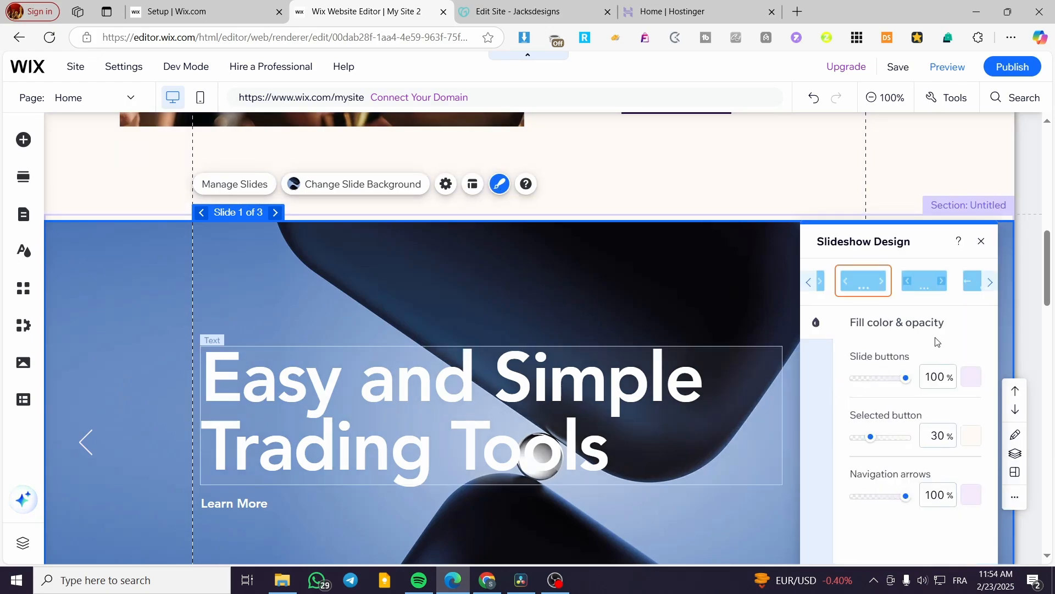
pyautogui.scroll(-2, 1005, 295)
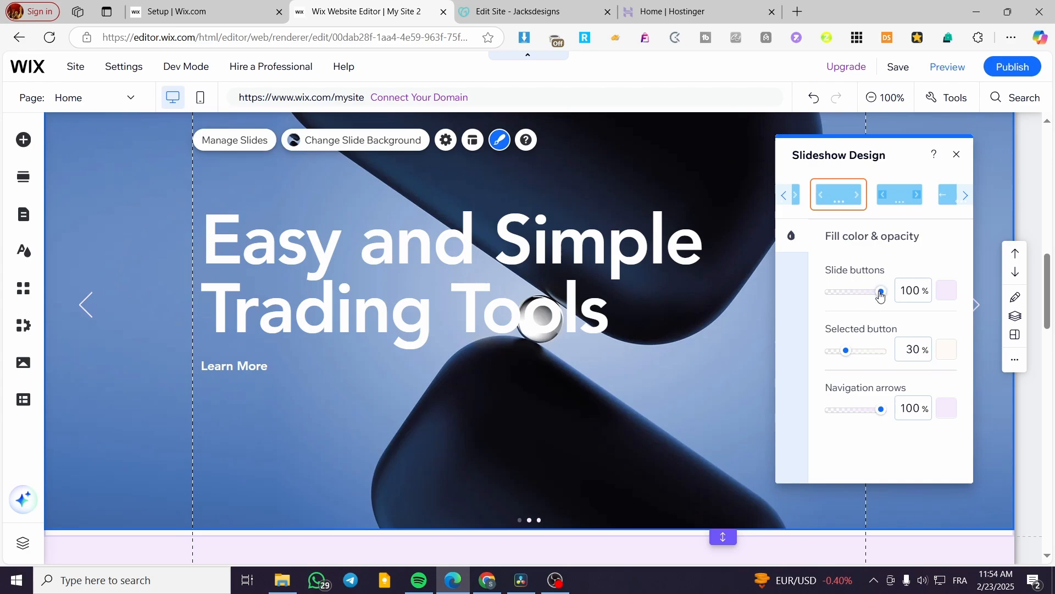
# Step: Try the boxed-arrow, long-arrow and first chevron presets on the slideshow, and return to the chevron preset with a separate selected button color
pyautogui.click(903, 204)
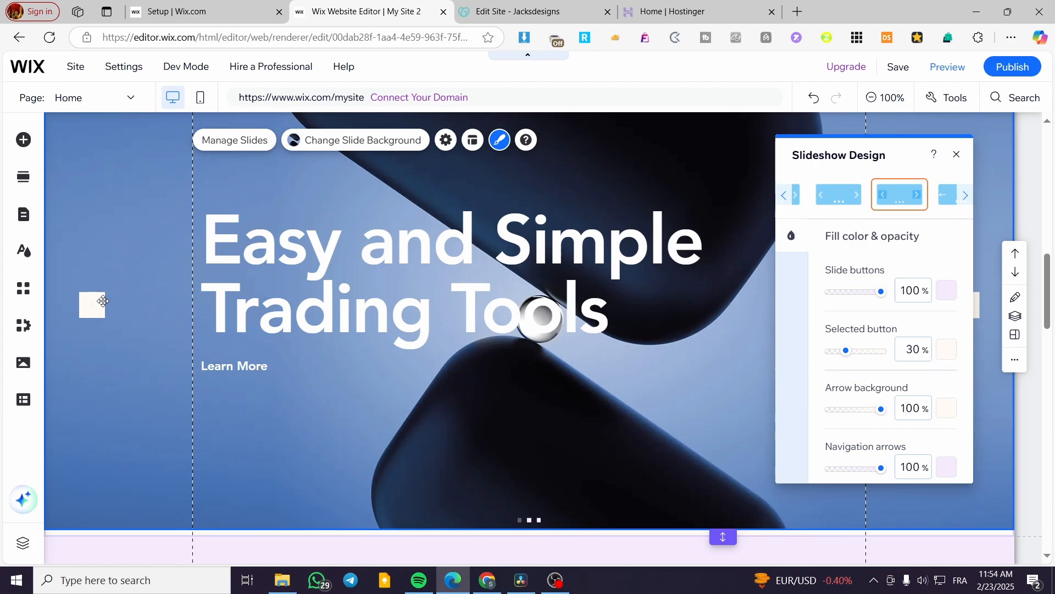
pyautogui.click(833, 205)
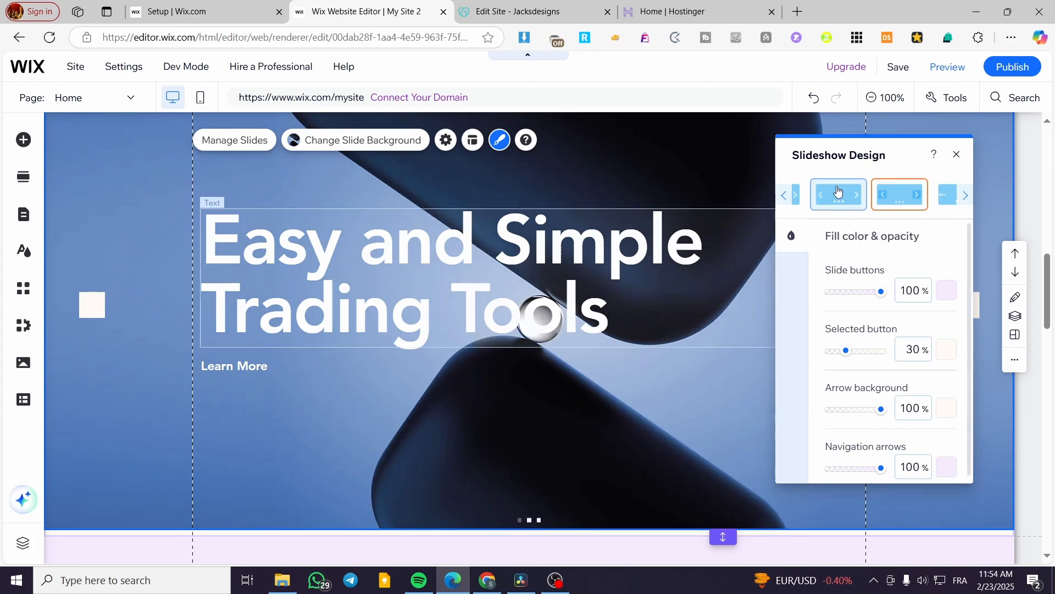
pyautogui.click(900, 200)
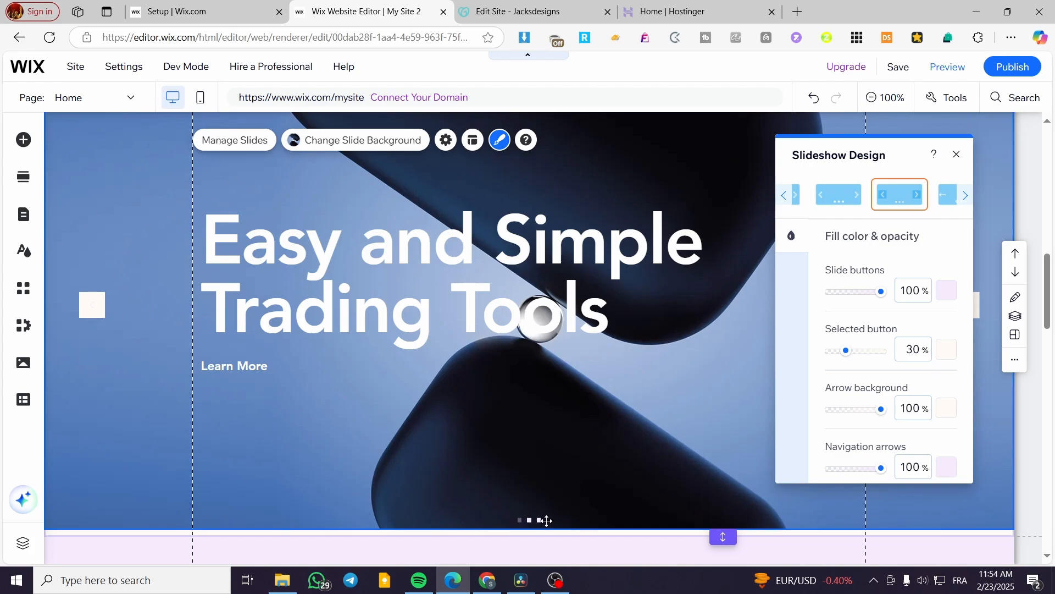
pyautogui.click(941, 203)
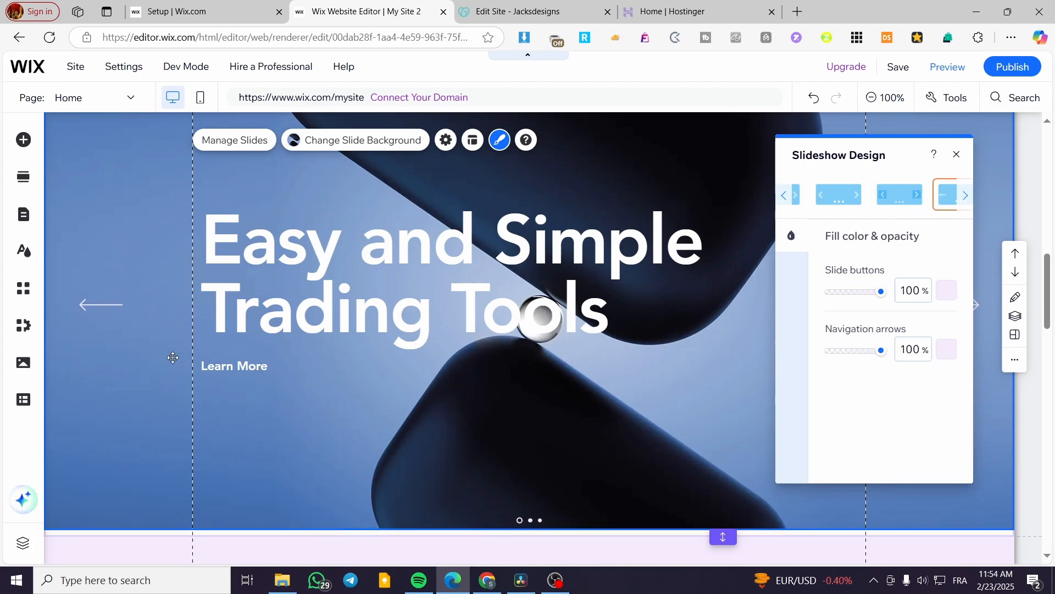
pyautogui.click(962, 197)
pyautogui.click(784, 195)
pyautogui.click(822, 195)
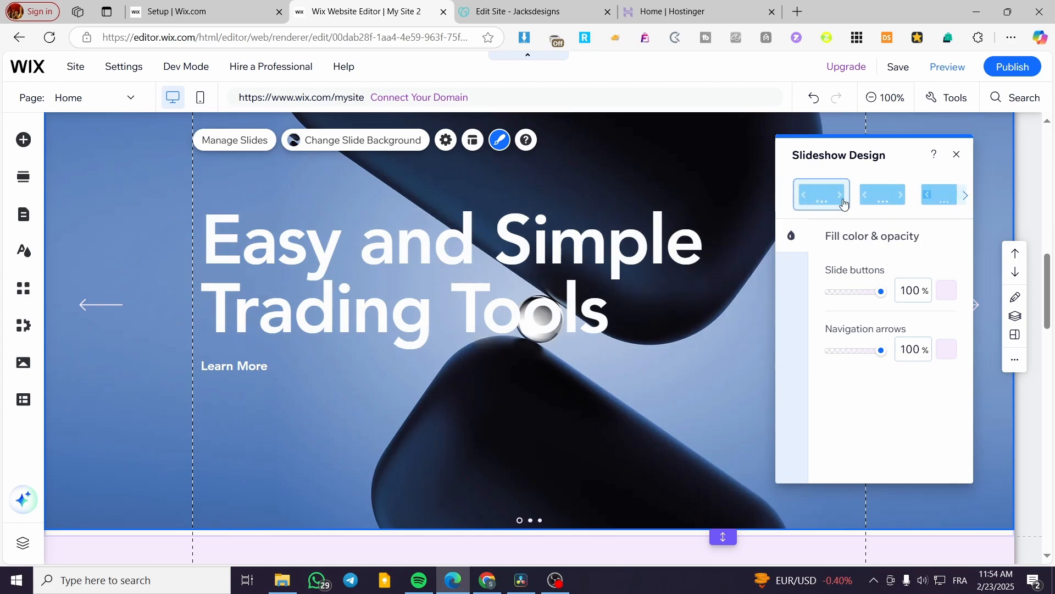
pyautogui.click(880, 202)
pyautogui.click(832, 199)
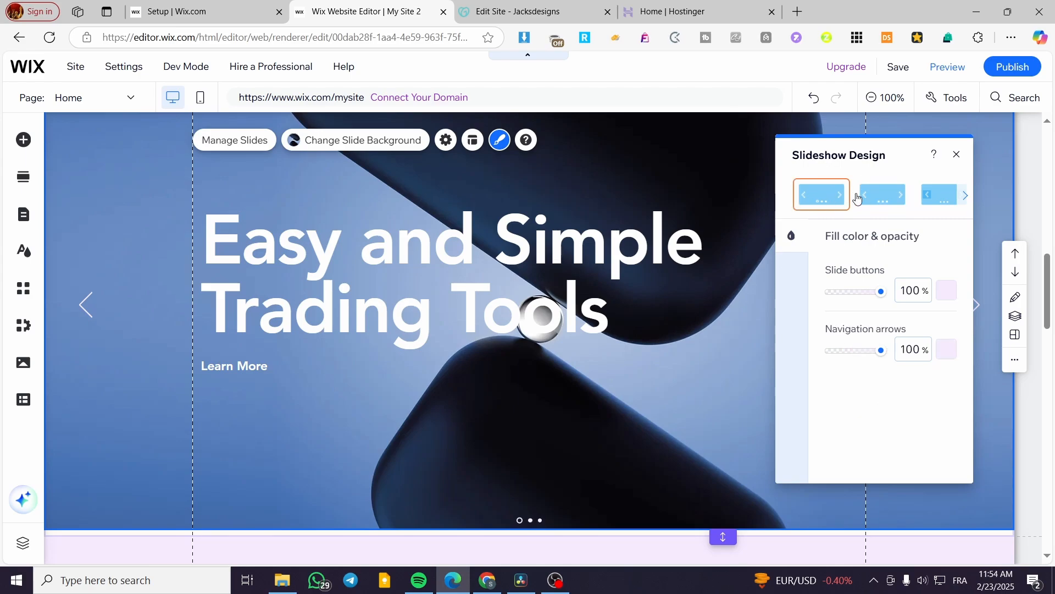
pyautogui.click(889, 199)
pyautogui.click(835, 198)
pyautogui.click(883, 195)
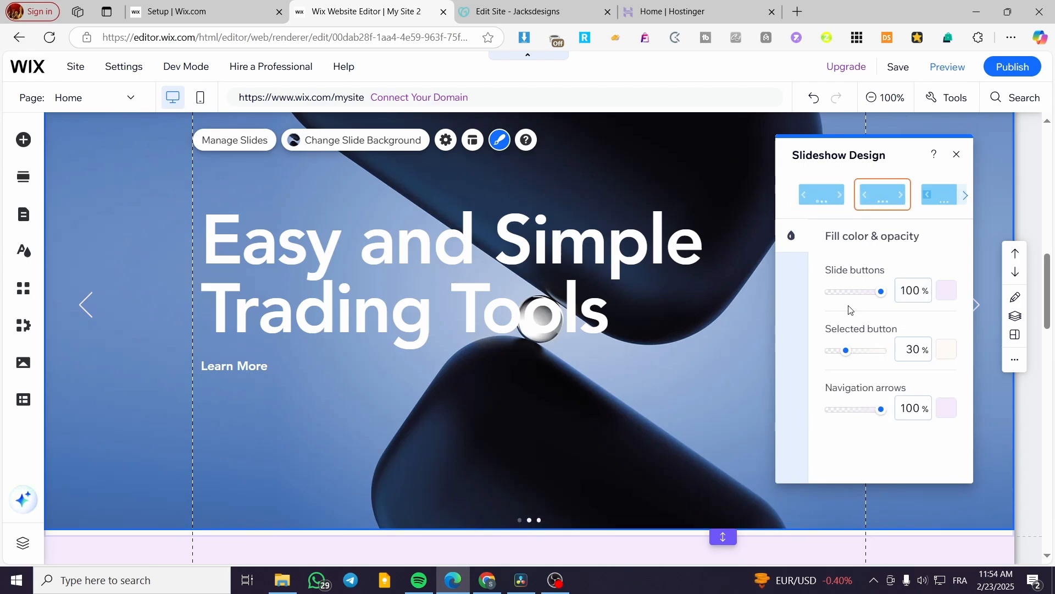
# Step: Set the slide buttons' fill to the dark purple theme color #2E0740 at 100% and the selected button's opacity to 98%
pyautogui.moveTo(881, 291); pyautogui.dragTo(901, 299)
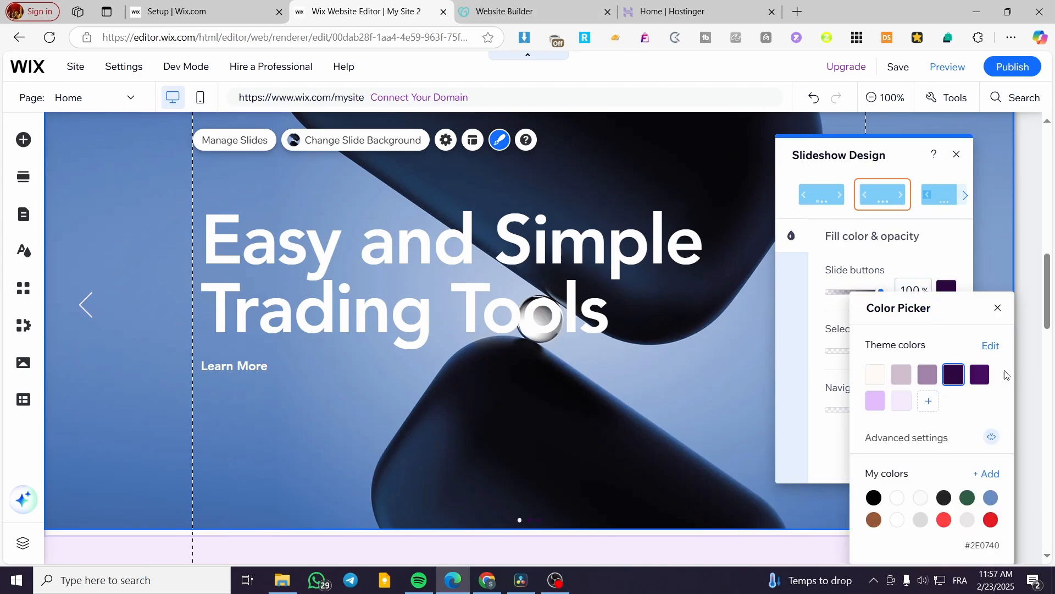
pyautogui.click(998, 308)
pyautogui.click(951, 296)
pyautogui.click(997, 309)
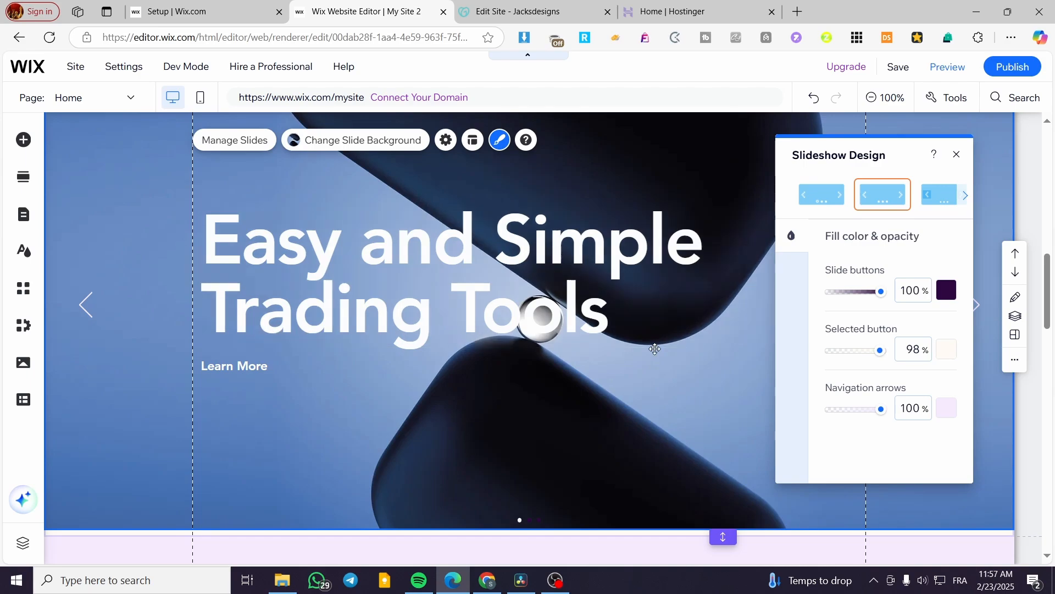
# Step: Try red #FF4040 and cream #FFFBF4 on the selected slide button, and set its fill to the light purple theme color
pyautogui.click(950, 356)
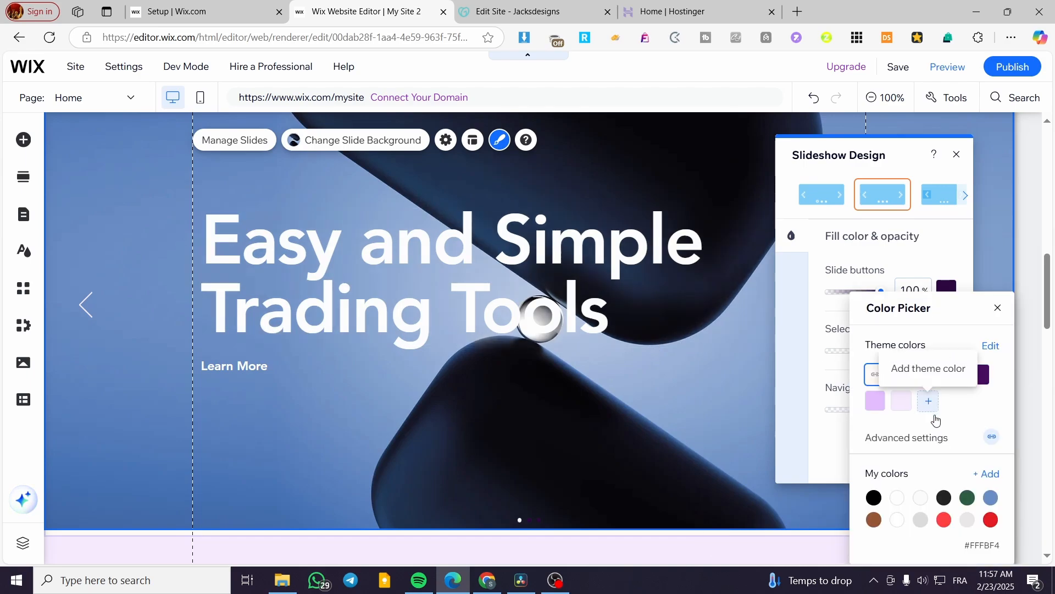
pyautogui.click(944, 520)
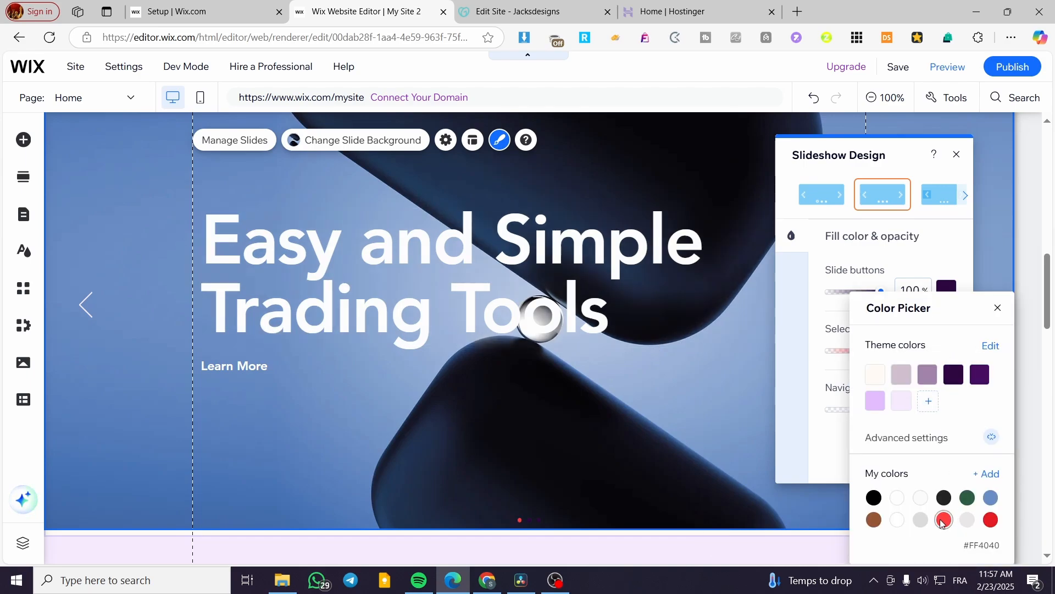
pyautogui.click(996, 309)
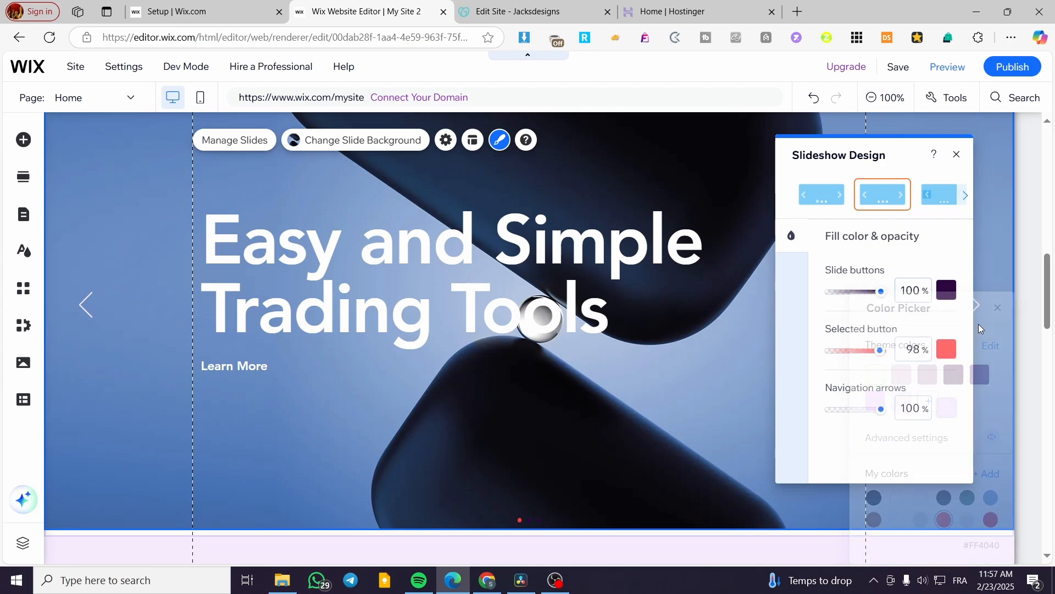
pyautogui.click(946, 351)
pyautogui.click(880, 379)
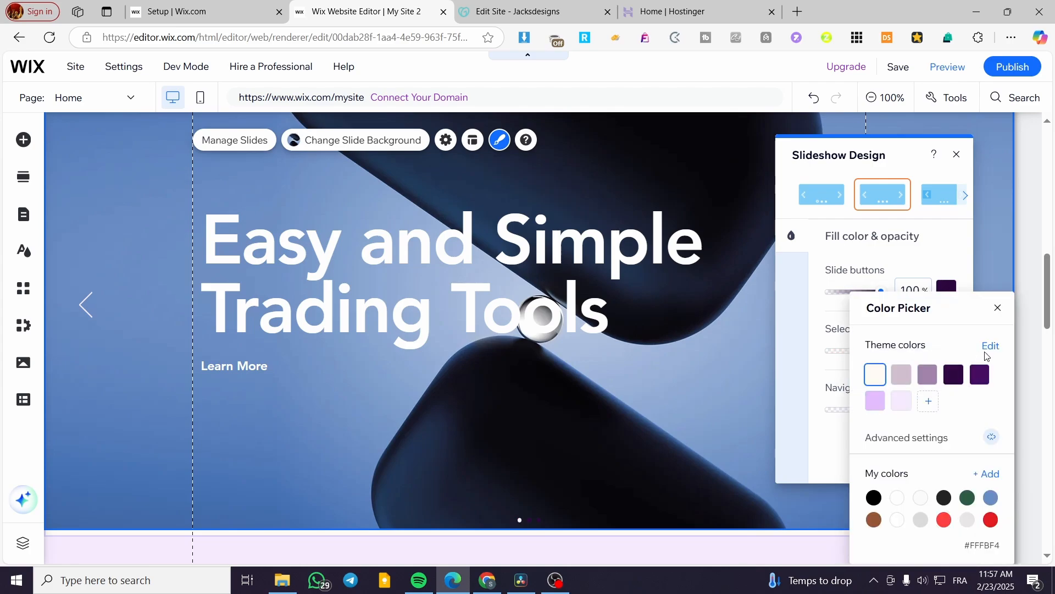
pyautogui.click(1000, 311)
# Step: Set the navigation arrows' fill color to the saved red #E21C21
pyautogui.click(947, 408)
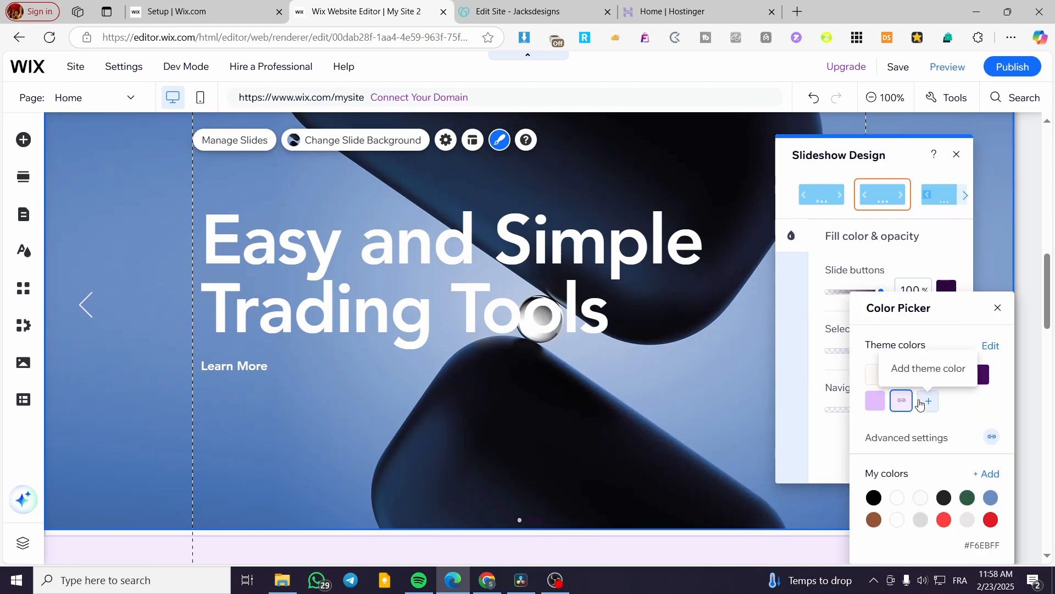
pyautogui.click(991, 519)
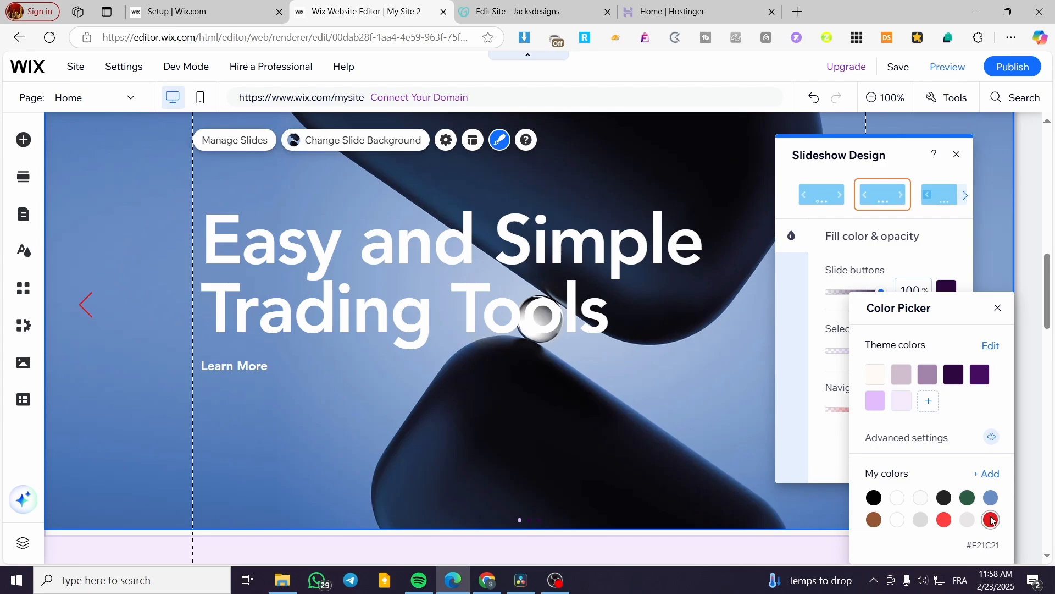
pyautogui.click(999, 309)
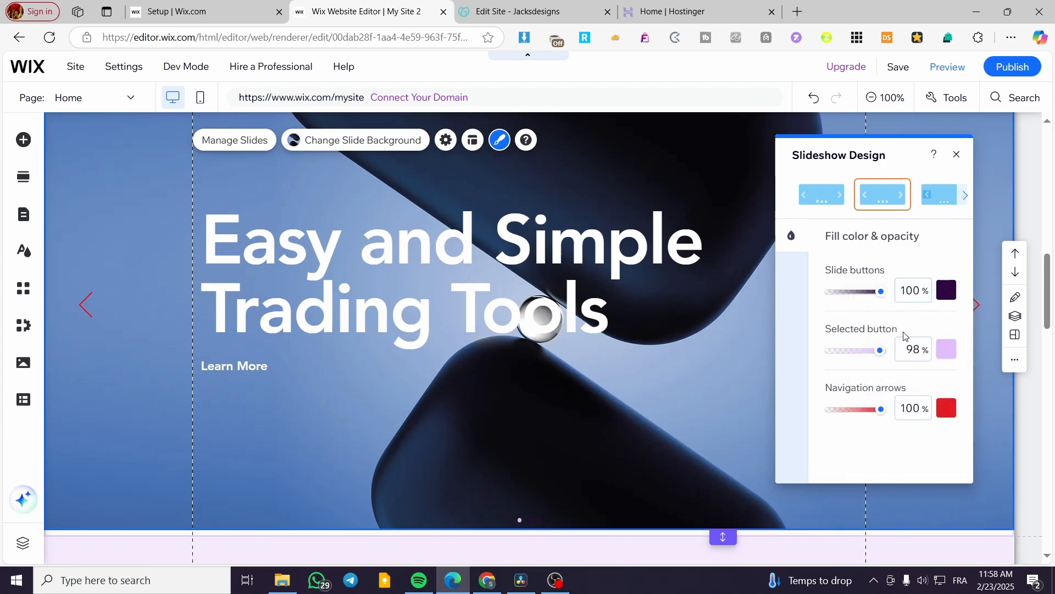
# Step: Try the boxed-arrow preset on the slideshow, switch back to the plain chevron preset and close the design settings
pyautogui.click(945, 192)
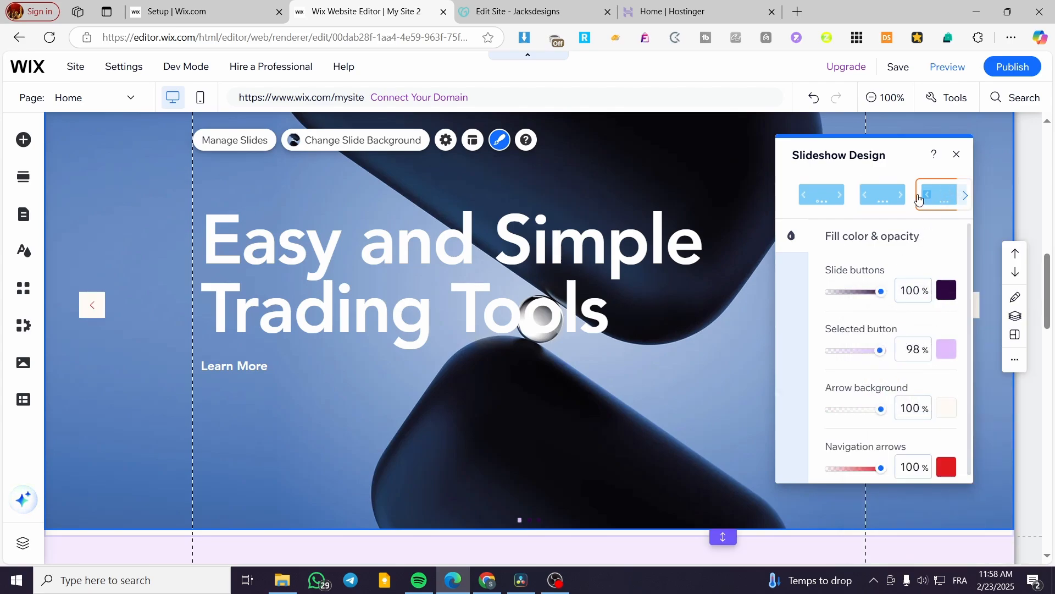
pyautogui.click(887, 199)
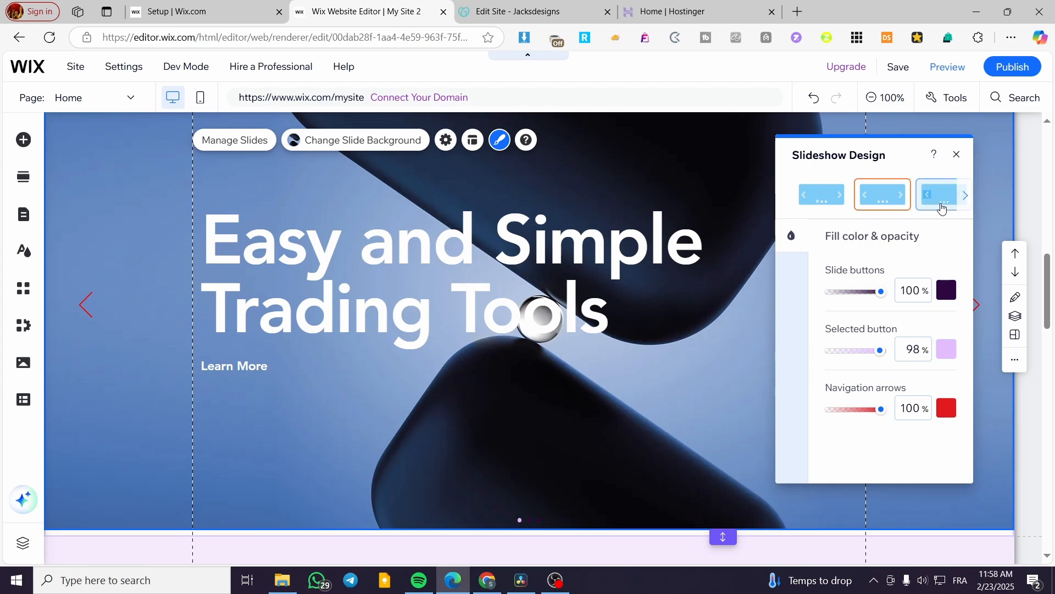
pyautogui.click(957, 155)
# Step: Browse the interactive elements available to add, going through the full width slideshows down to the box slideshows
pyautogui.scroll(3, 592, 377)
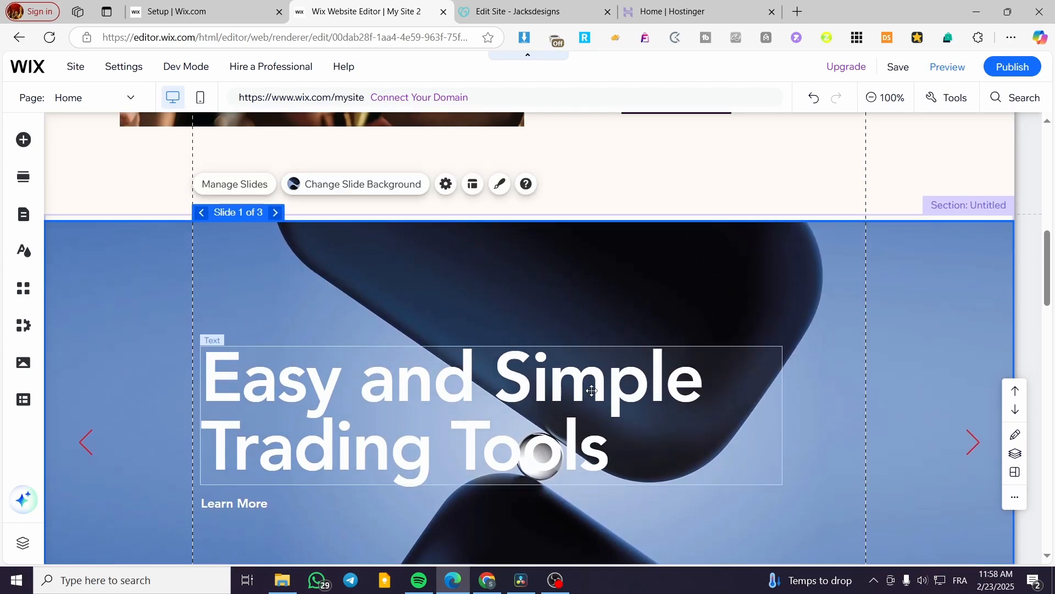
pyautogui.scroll(-4, 604, 423)
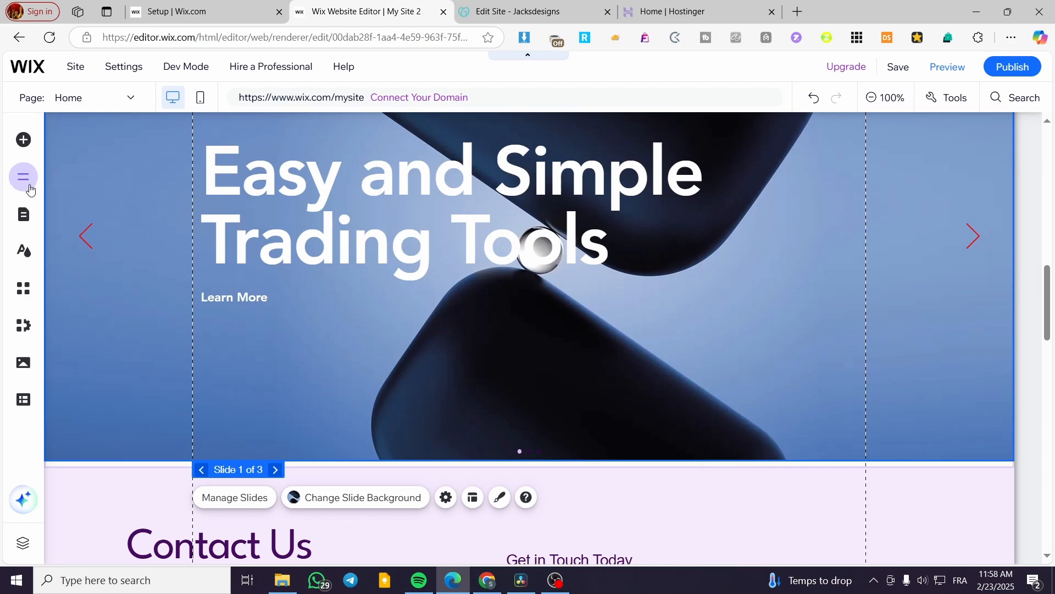
pyautogui.click(23, 139)
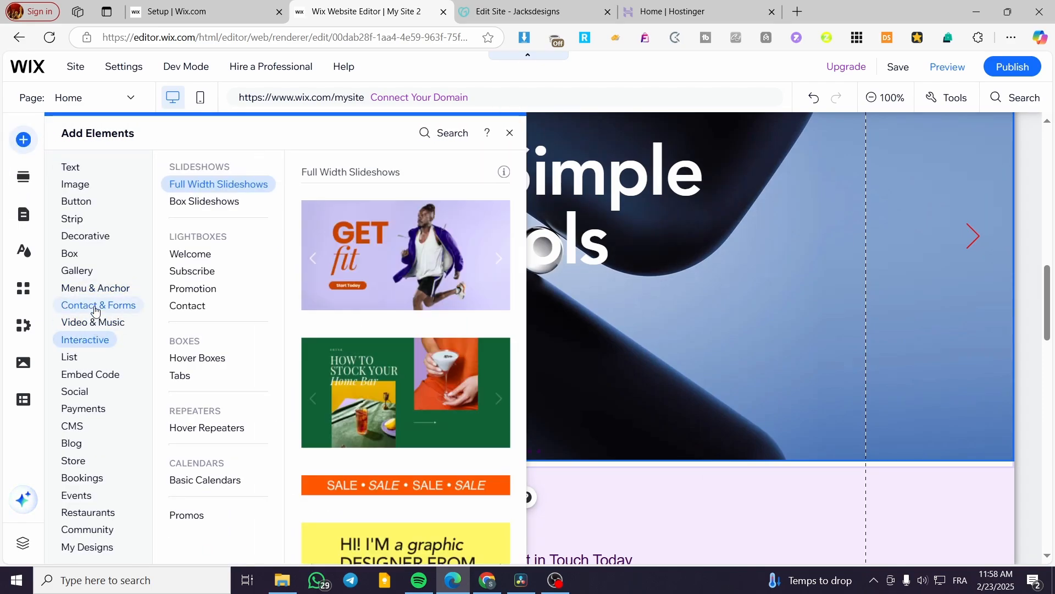
pyautogui.moveTo(88, 346)
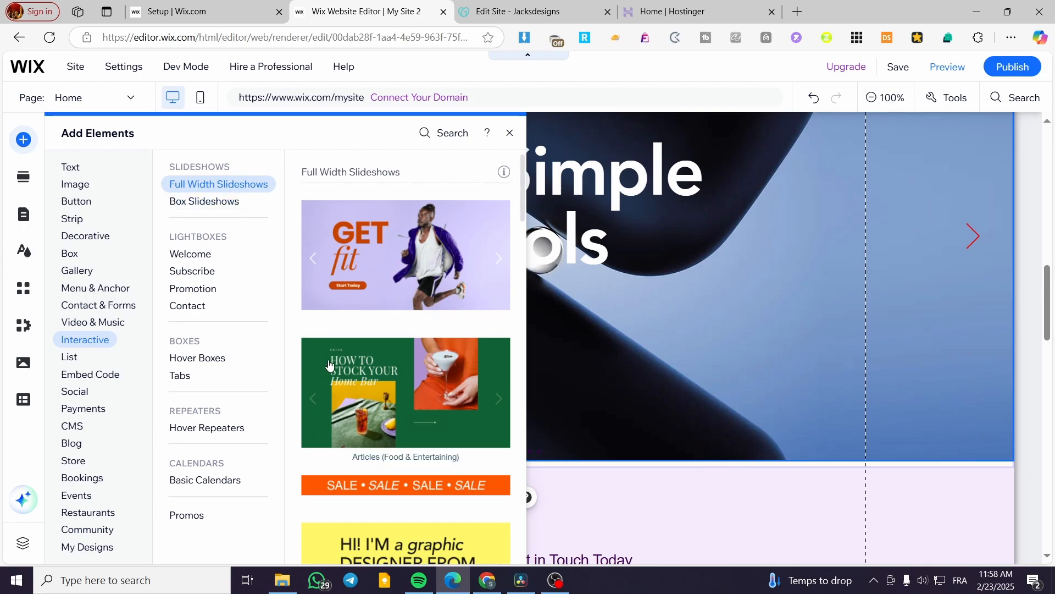
pyautogui.scroll(-4, 358, 297)
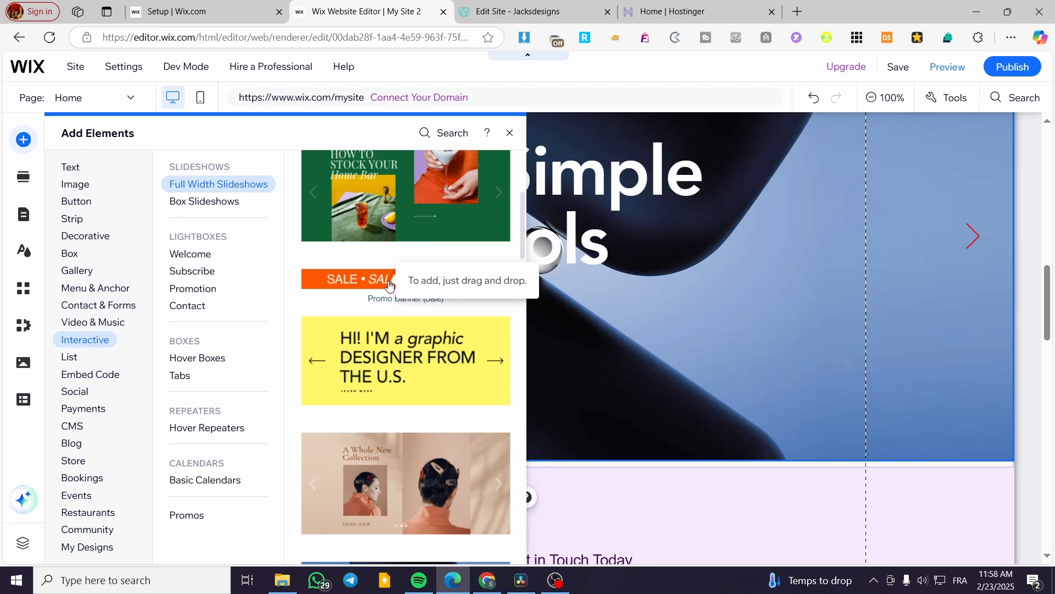
pyautogui.scroll(-3, 459, 338)
pyautogui.scroll(-5, 459, 338)
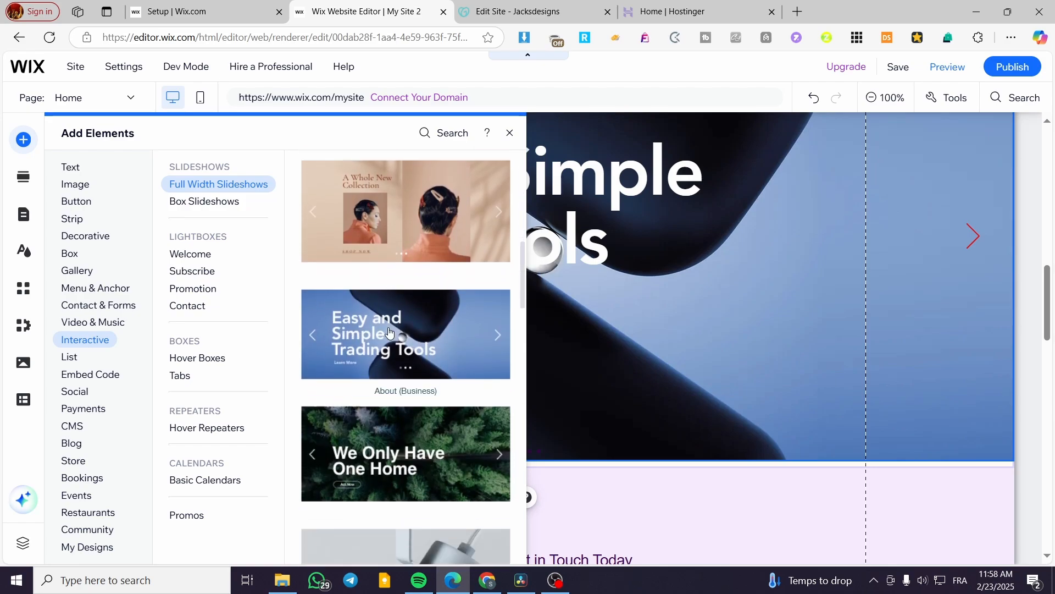
pyautogui.scroll(-6, 415, 337)
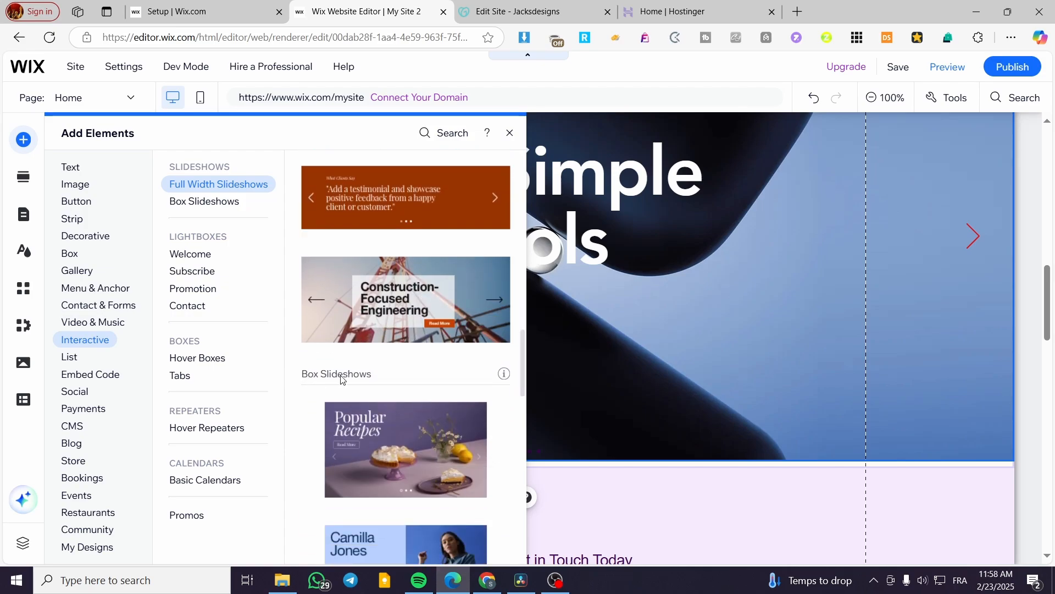
# Step: Look over the image elements available to add to the slideshow, including the upload, import and AI image options
pyautogui.scroll(1, 398, 376)
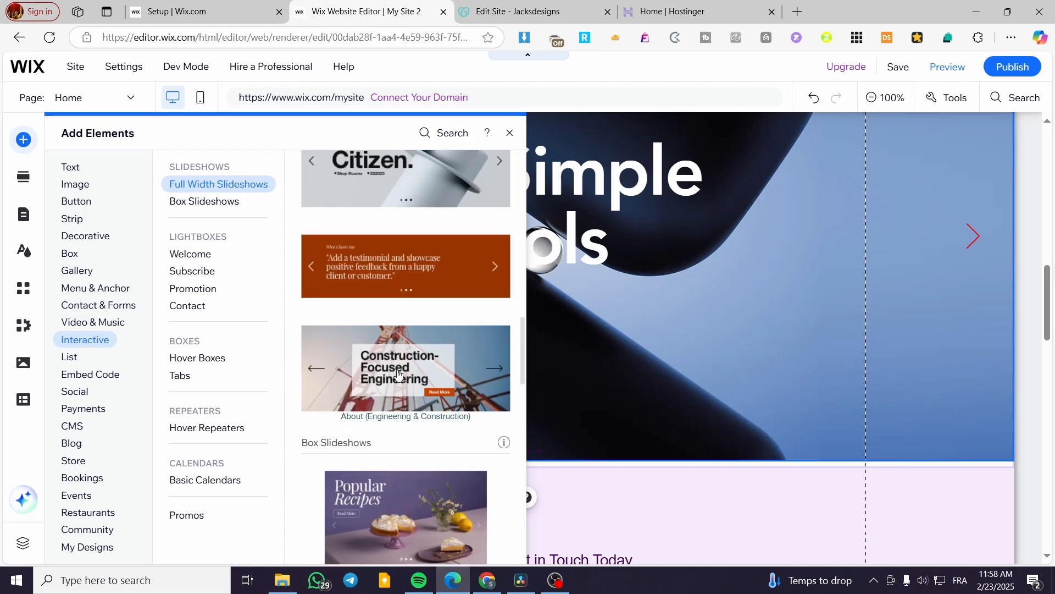
pyautogui.click(633, 319)
pyautogui.scroll(3, 493, 360)
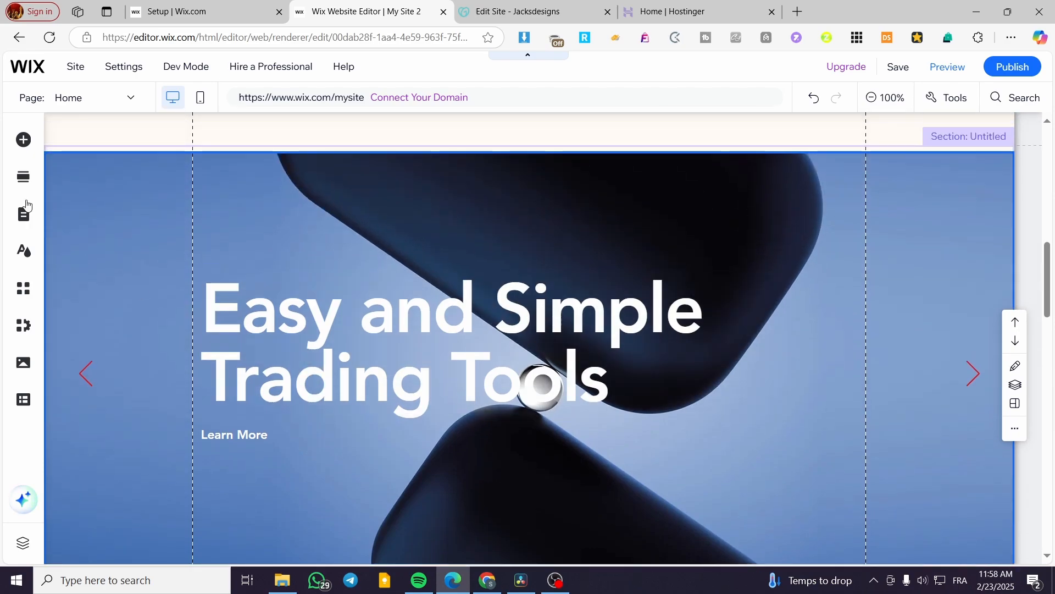
pyautogui.click(22, 138)
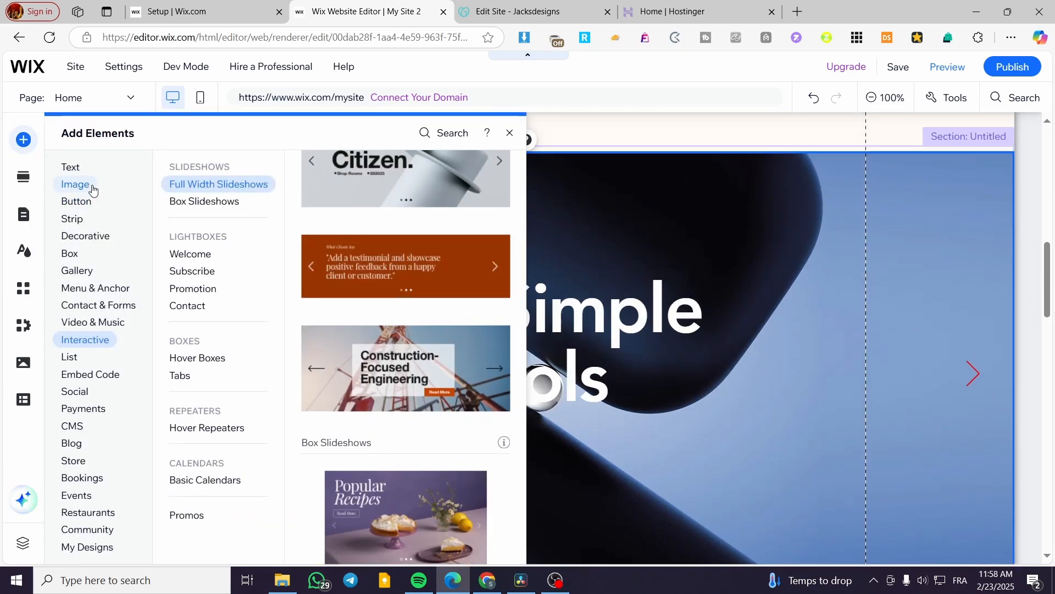
pyautogui.click(93, 190)
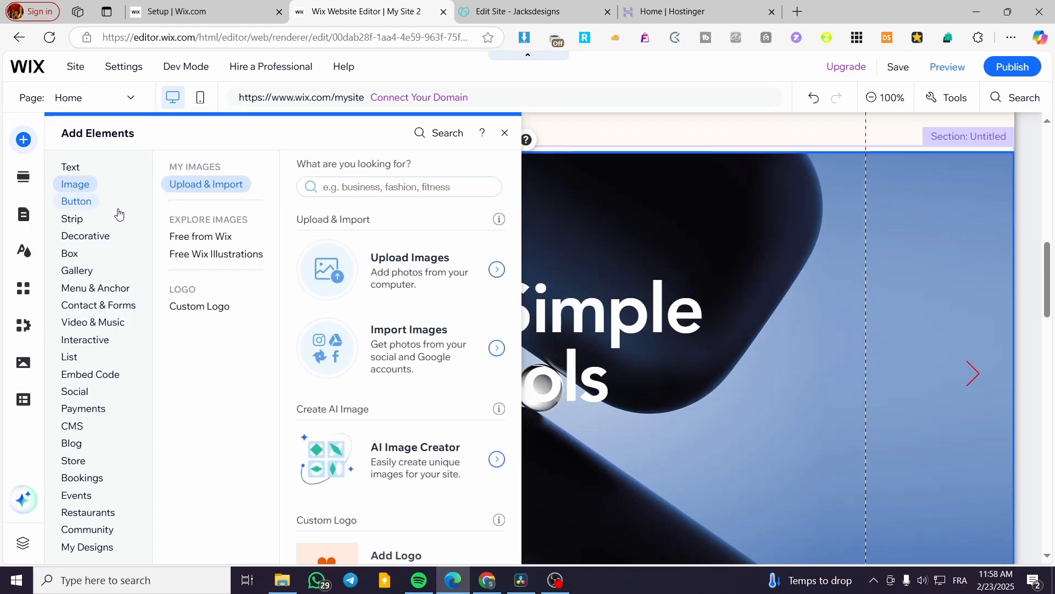
pyautogui.click(703, 238)
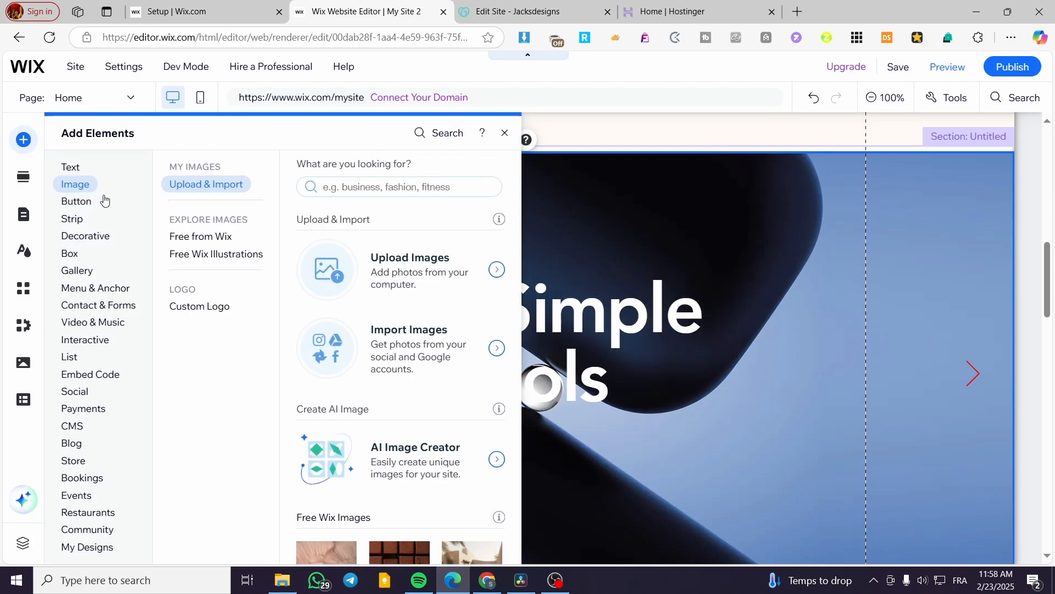
pyautogui.click(102, 199)
pyautogui.click(78, 187)
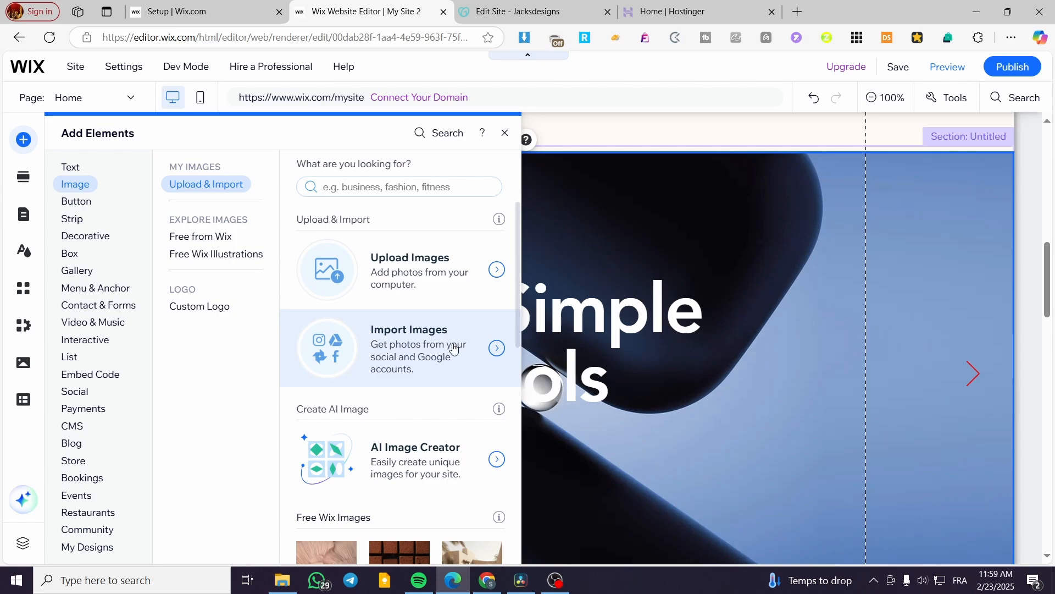
# Step: Add the chocolate squares photo from the free Wix images to Slide 1, shrink it and place it beside the heading's lower end
pyautogui.click(211, 237)
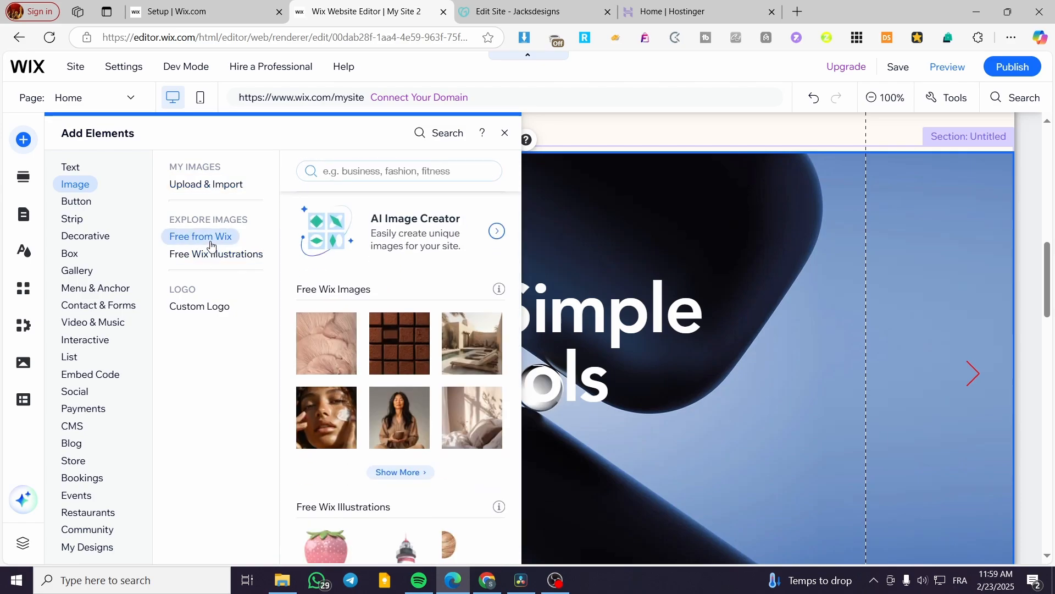
pyautogui.moveTo(408, 332); pyautogui.dragTo(726, 429)
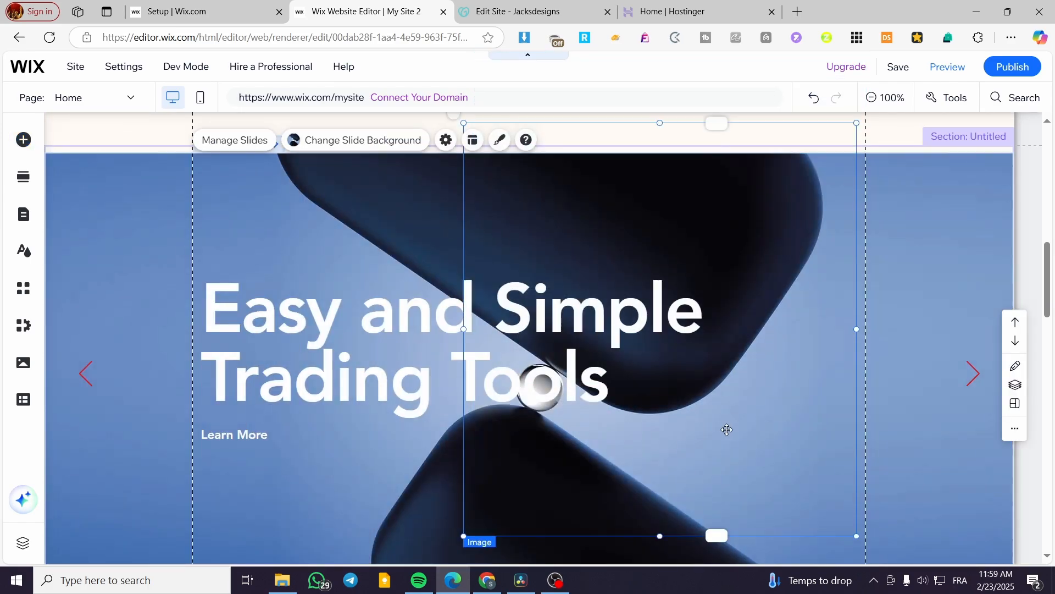
pyautogui.moveTo(855, 536); pyautogui.dragTo(617, 278)
pyautogui.moveTo(572, 221); pyautogui.dragTo(770, 462)
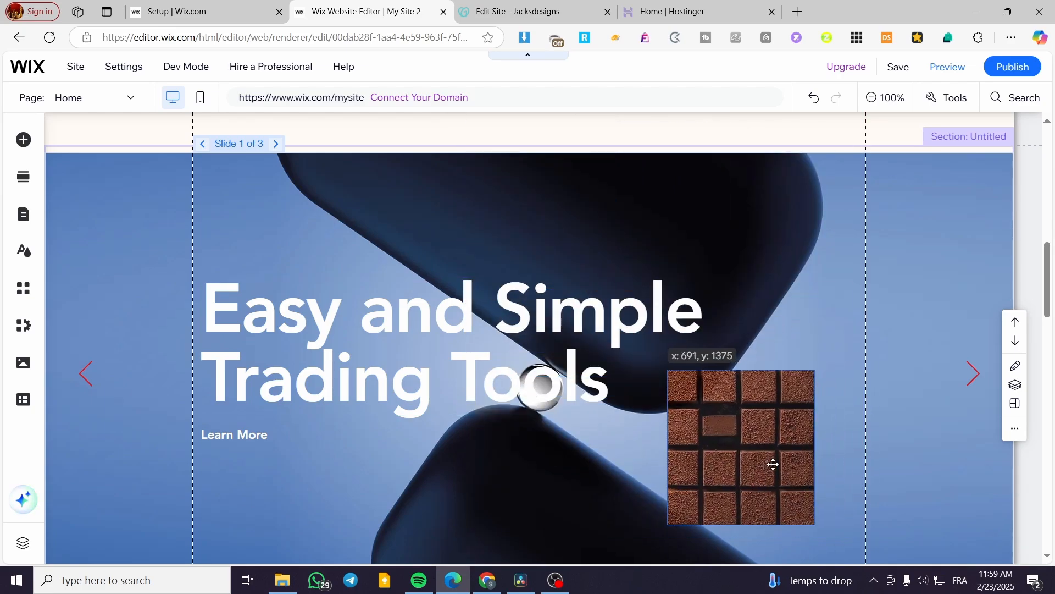
# Step: Check Slide 2 and Slide 3 in the slide manager, return to Slide 1 and close the manager
pyautogui.click(305, 192)
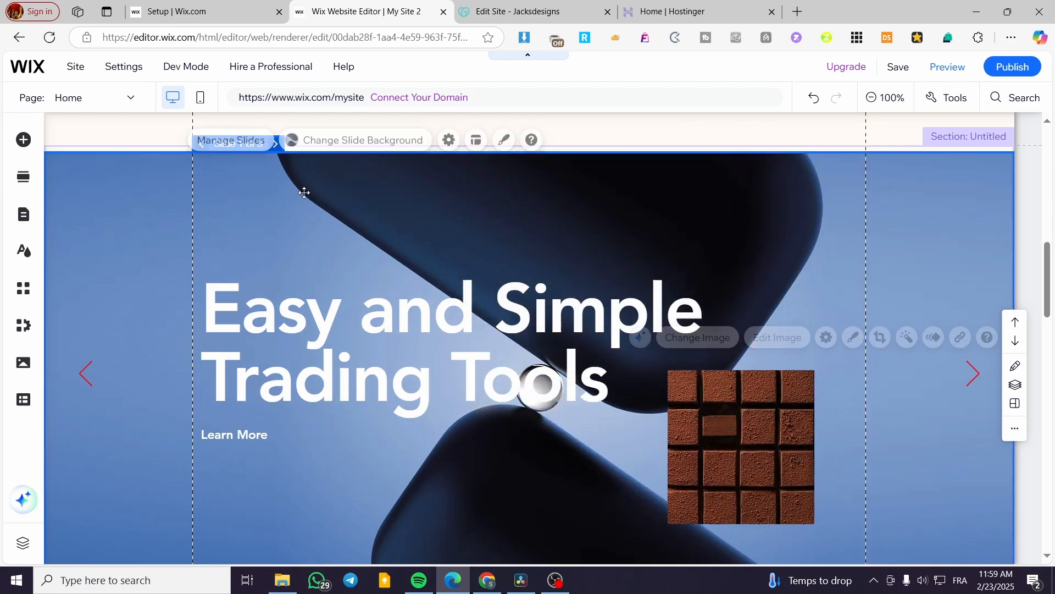
pyautogui.click(352, 140)
pyautogui.click(235, 140)
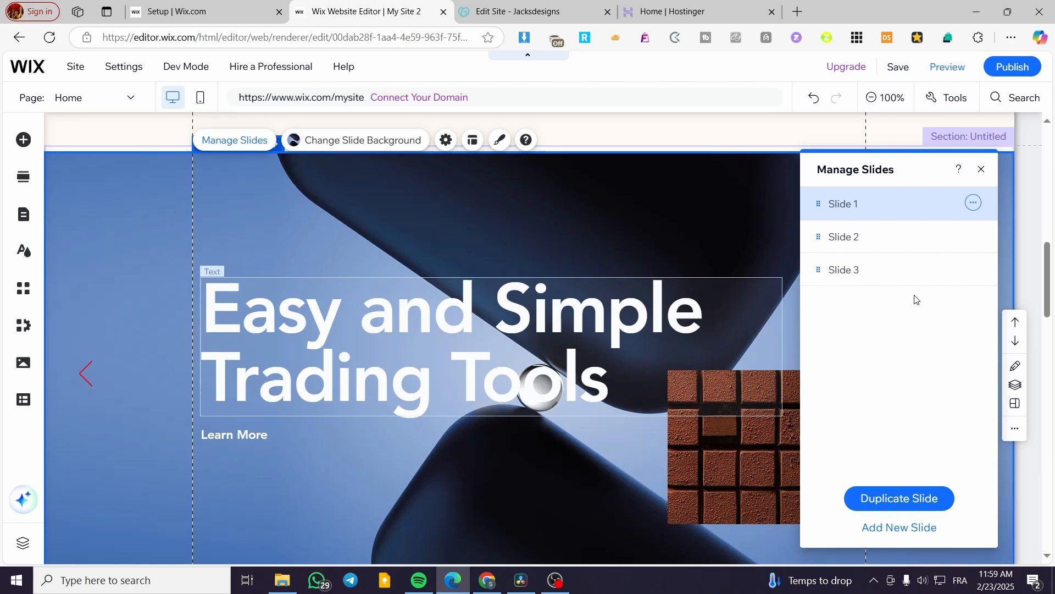
pyautogui.click(892, 240)
pyautogui.click(895, 204)
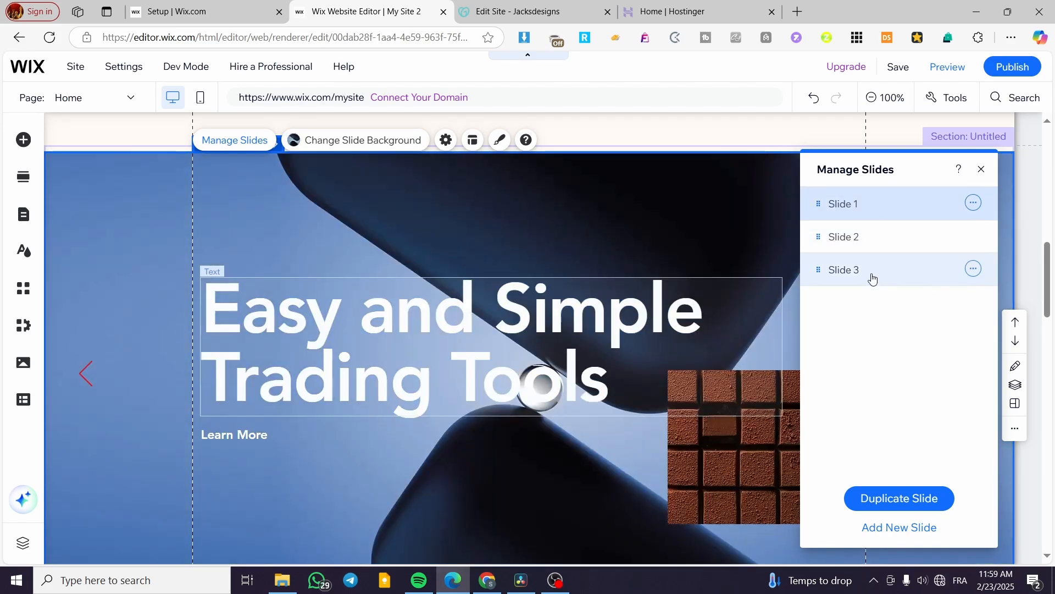
pyautogui.click(870, 272)
pyautogui.click(852, 207)
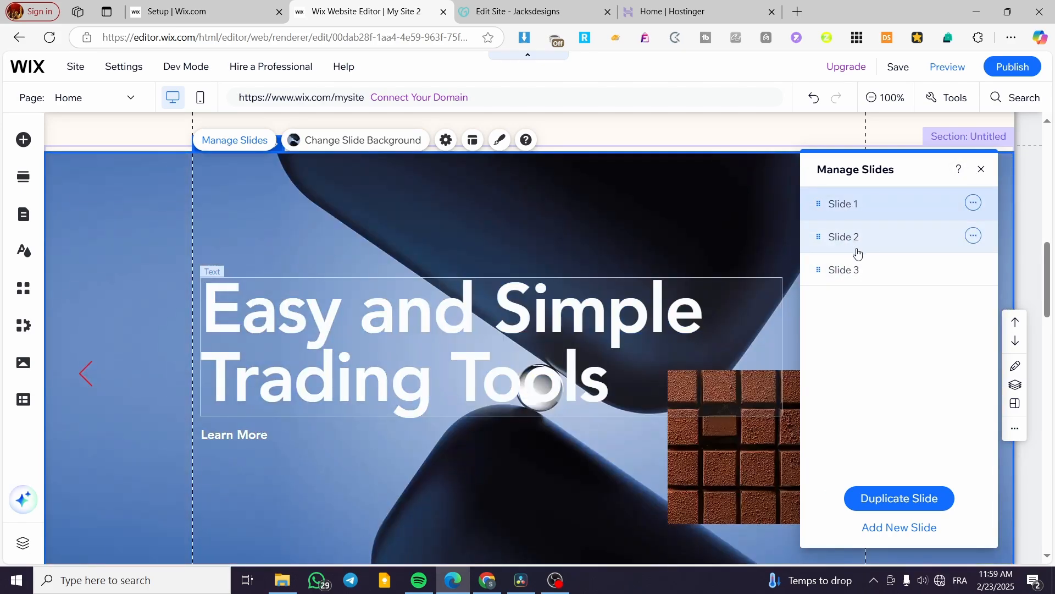
pyautogui.click(982, 169)
# Step: Delete the chocolate squares photo from Slide 1
pyautogui.click(774, 424)
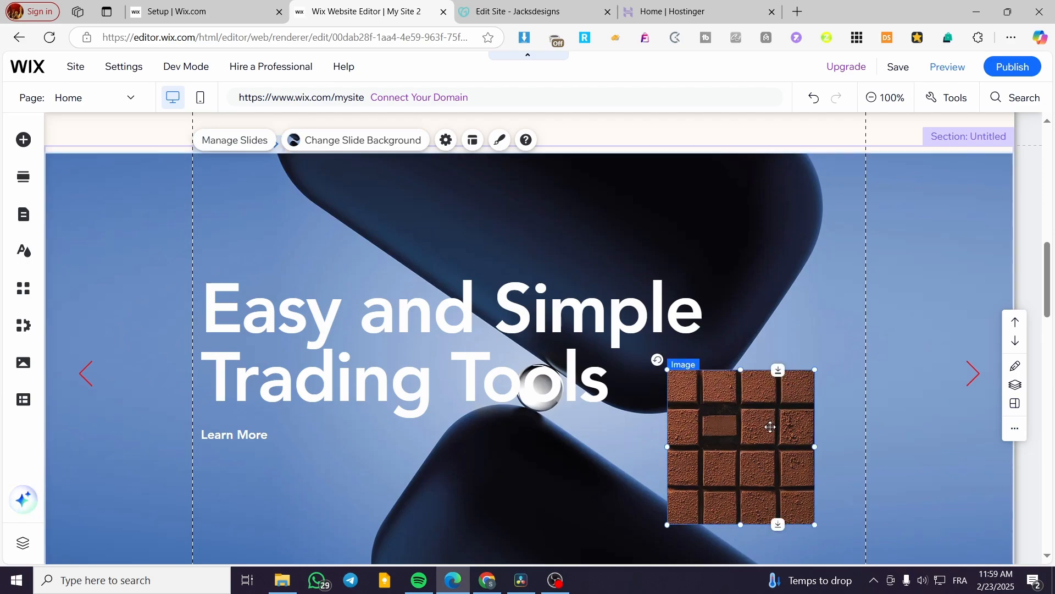
pyautogui.press('Delete')
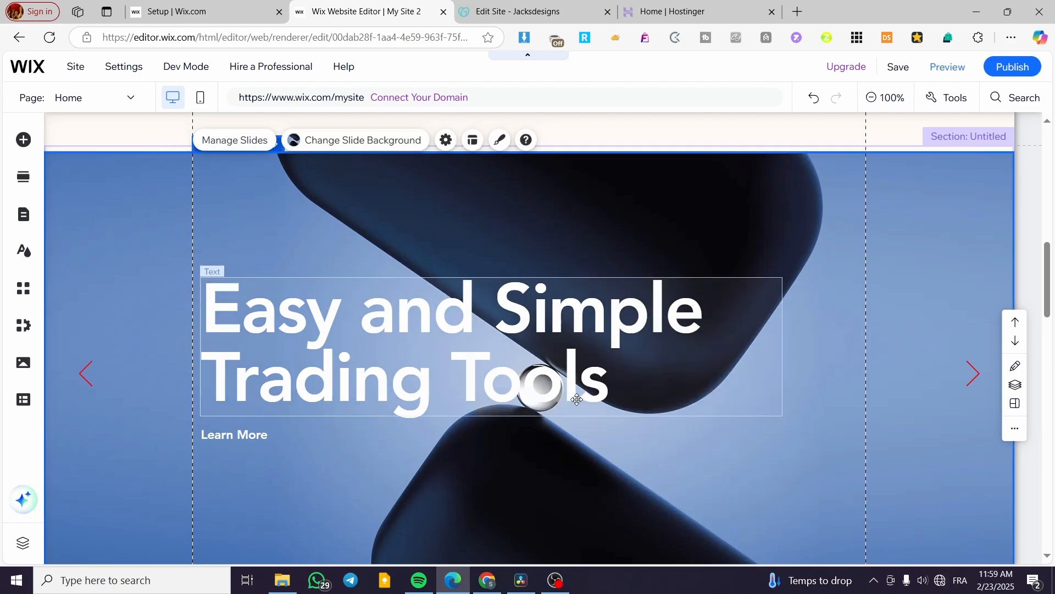